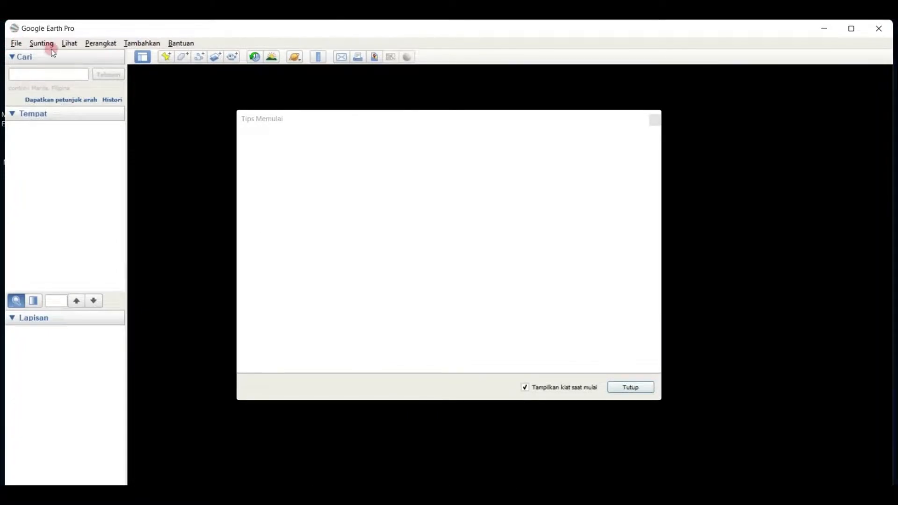
# Search for "sulawesi selatan" to fly the globe there, and dismiss the startup tips window.
pyautogui.click(53, 74)
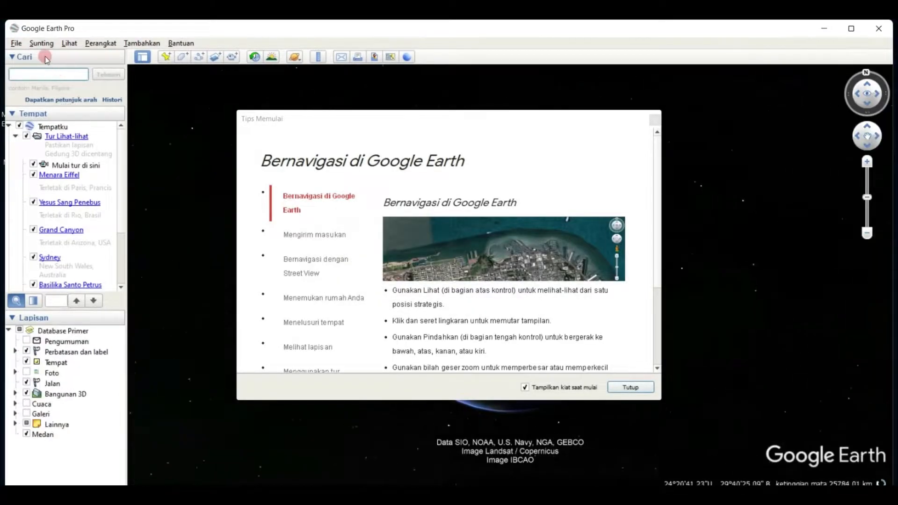
pyautogui.write('sulawesi')
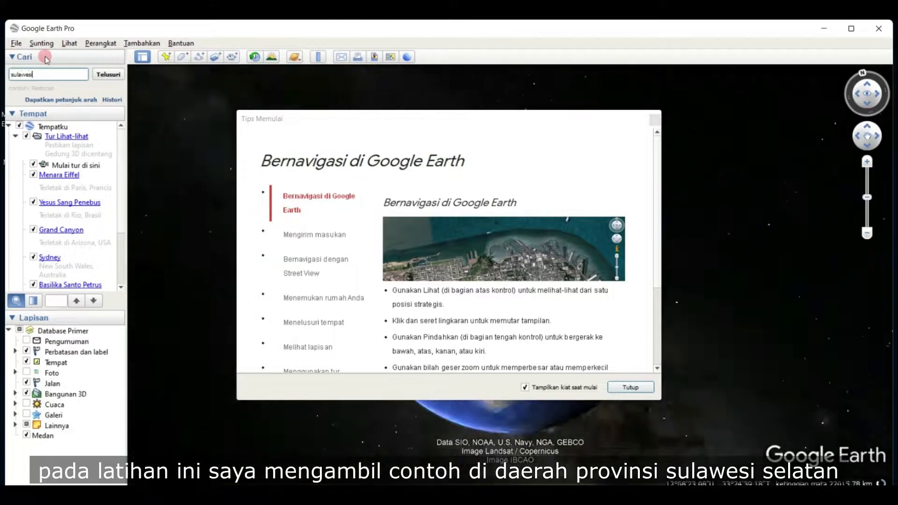
pyautogui.write(' selatan')
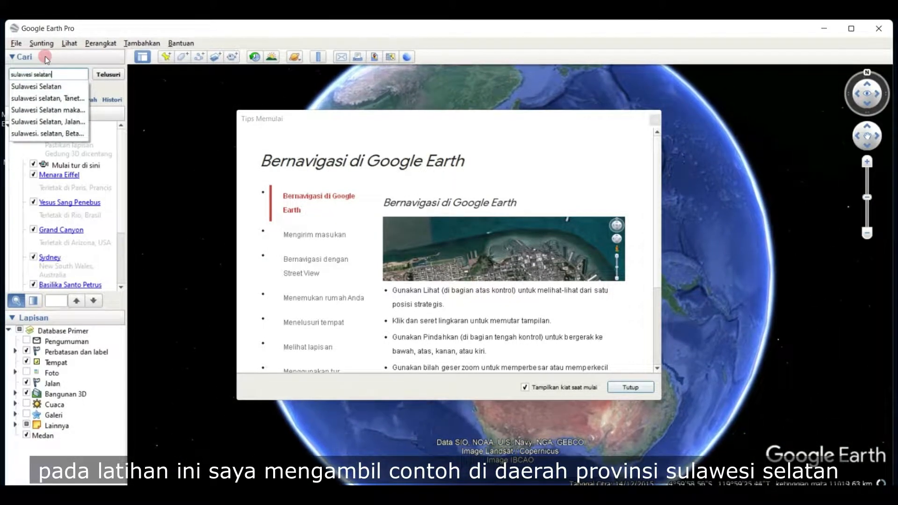
pyautogui.press('Return')
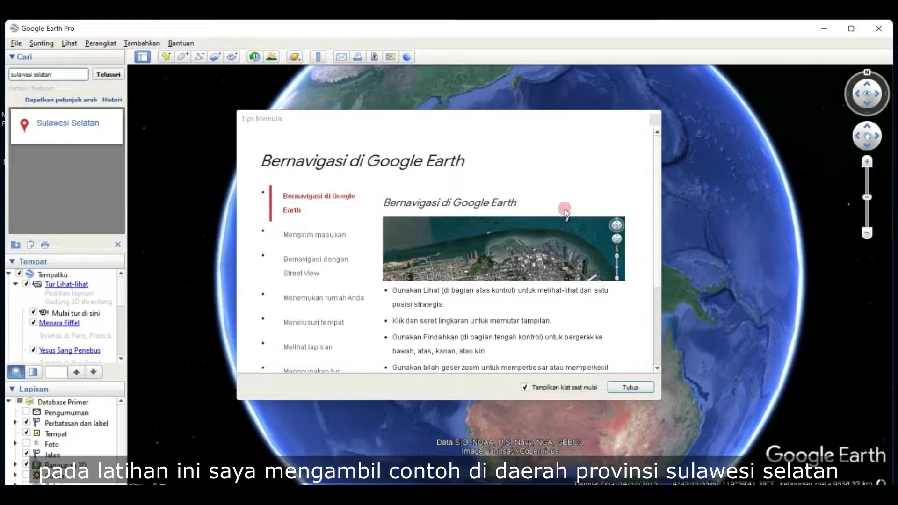
pyautogui.click(651, 388)
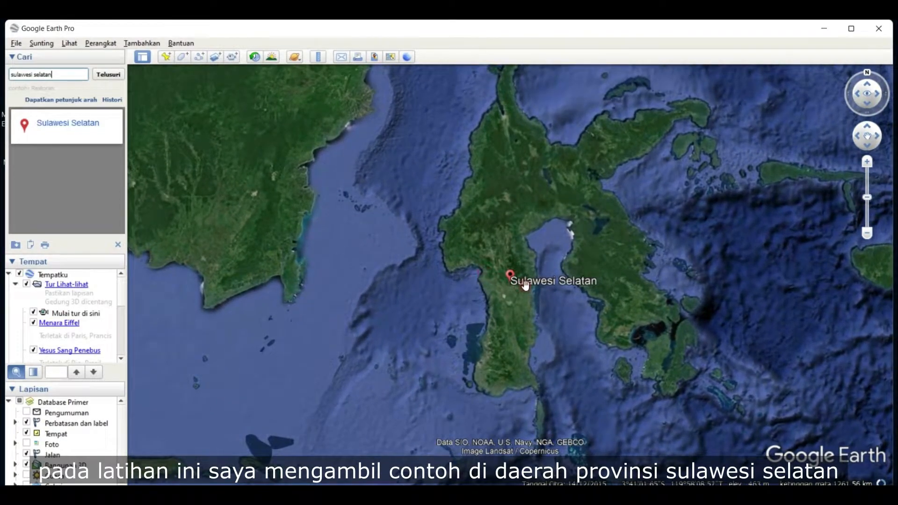
# Create a path named Elevation and draw closely spaced east-west passes across the Gunung Latimojong area, from Lura down to Sampano.
pyautogui.doubleClick(549, 323)
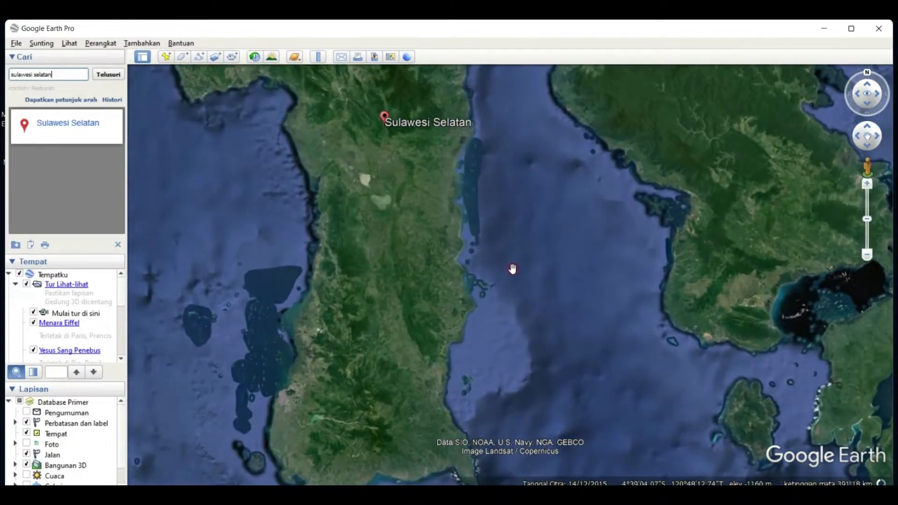
pyautogui.doubleClick(414, 198)
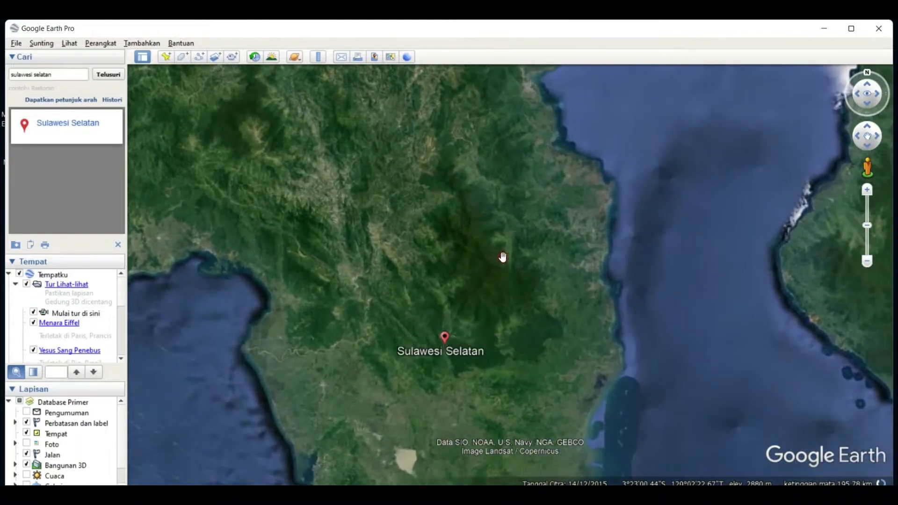
pyautogui.doubleClick(515, 245)
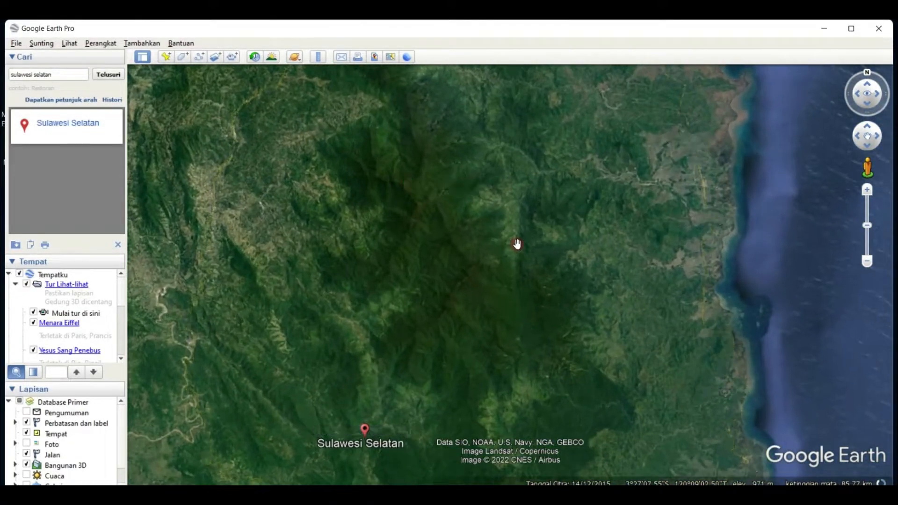
pyautogui.moveTo(517, 243); pyautogui.dragTo(515, 289)
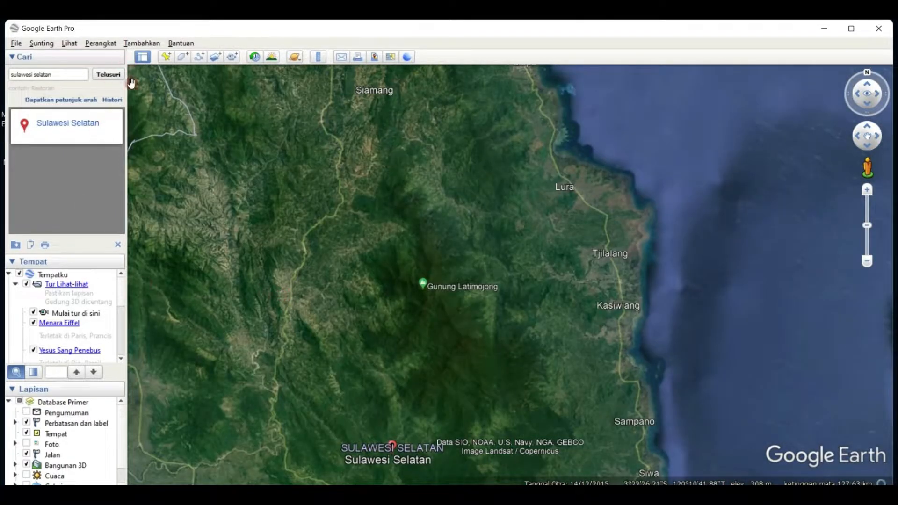
pyautogui.click(205, 61)
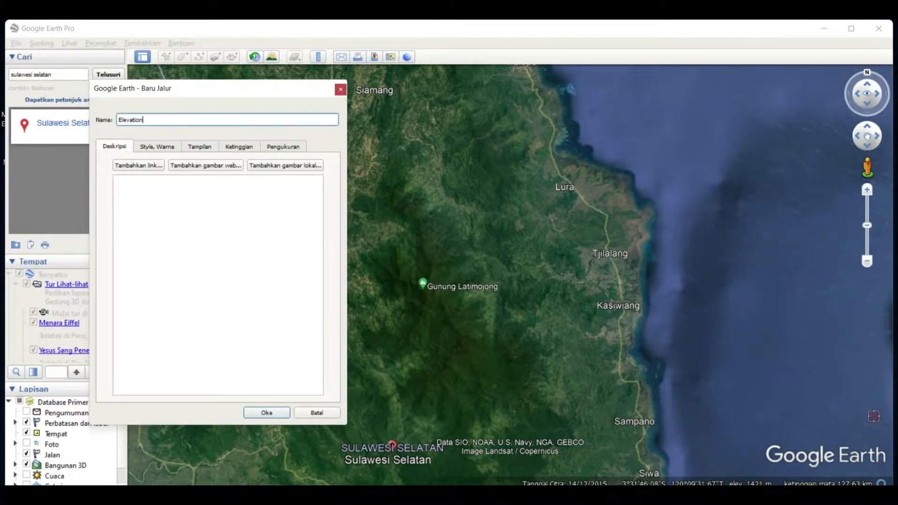
pyautogui.moveTo(195, 91); pyautogui.dragTo(23, 292)
pyautogui.moveTo(312, 184)
pyautogui.mouseDown()
pyautogui.moveTo(281, 187)
pyautogui.moveTo(629, 197)
pyautogui.moveTo(342, 198)
pyautogui.moveTo(629, 206)
pyautogui.moveTo(281, 216)
pyautogui.moveTo(622, 234)
pyautogui.moveTo(365, 234)
pyautogui.moveTo(384, 245)
pyautogui.moveTo(585, 265)
pyautogui.mouseUp()
pyautogui.moveTo(363, 255)
pyautogui.mouseDown()
pyautogui.moveTo(369, 277)
pyautogui.moveTo(494, 271)
pyautogui.moveTo(269, 287)
pyautogui.moveTo(627, 296)
pyautogui.moveTo(375, 299)
pyautogui.moveTo(304, 309)
pyautogui.moveTo(553, 309)
pyautogui.moveTo(269, 348)
pyautogui.moveTo(627, 344)
pyautogui.moveTo(443, 336)
pyautogui.moveTo(264, 352)
pyautogui.moveTo(523, 354)
pyautogui.moveTo(543, 367)
pyautogui.moveTo(303, 371)
pyautogui.moveTo(638, 388)
pyautogui.moveTo(273, 391)
pyautogui.moveTo(630, 408)
pyautogui.mouseUp()
pyautogui.moveTo(288, 409)
pyautogui.mouseDown()
pyautogui.moveTo(646, 429)
pyautogui.moveTo(261, 426)
pyautogui.mouseUp()
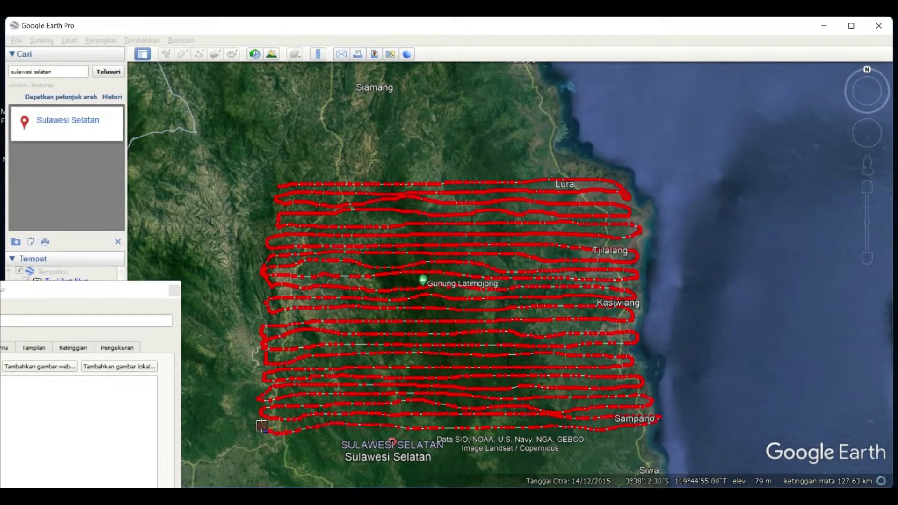
# Continue the path with north-south passes over the same area to form a dense grid, and confirm the path.
pyautogui.moveTo(291, 242)
pyautogui.mouseDown()
pyautogui.moveTo(281, 468)
pyautogui.moveTo(297, 257)
pyautogui.mouseUp()
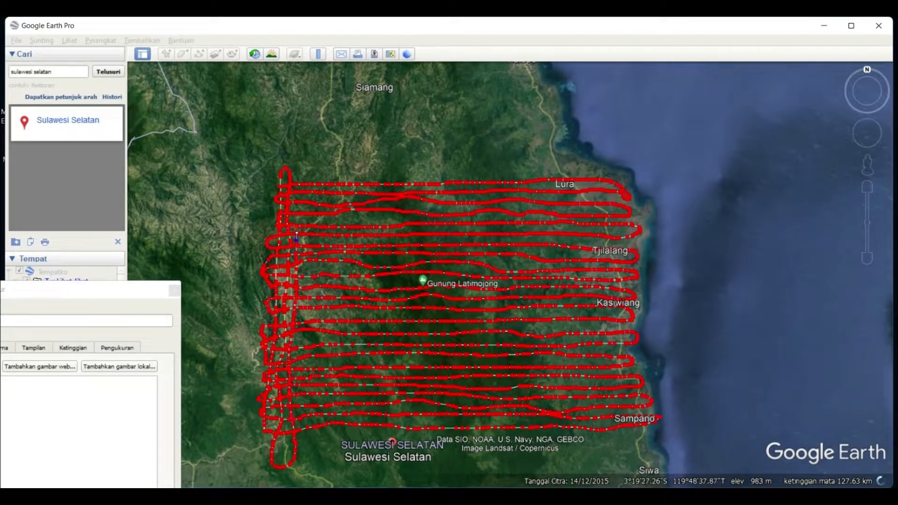
pyautogui.moveTo(317, 323)
pyautogui.mouseDown()
pyautogui.moveTo(330, 185)
pyautogui.moveTo(347, 414)
pyautogui.moveTo(353, 174)
pyautogui.moveTo(393, 174)
pyautogui.moveTo(383, 374)
pyautogui.moveTo(409, 358)
pyautogui.mouseUp()
pyautogui.moveTo(413, 170); pyautogui.dragTo(417, 257)
pyautogui.moveTo(423, 376); pyautogui.dragTo(436, 361)
pyautogui.moveTo(429, 243)
pyautogui.mouseDown()
pyautogui.moveTo(442, 285)
pyautogui.moveTo(448, 437)
pyautogui.moveTo(457, 273)
pyautogui.moveTo(464, 375)
pyautogui.moveTo(489, 177)
pyautogui.moveTo(498, 365)
pyautogui.moveTo(524, 178)
pyautogui.moveTo(558, 243)
pyautogui.moveTo(594, 281)
pyautogui.moveTo(612, 437)
pyautogui.moveTo(632, 416)
pyautogui.mouseUp()
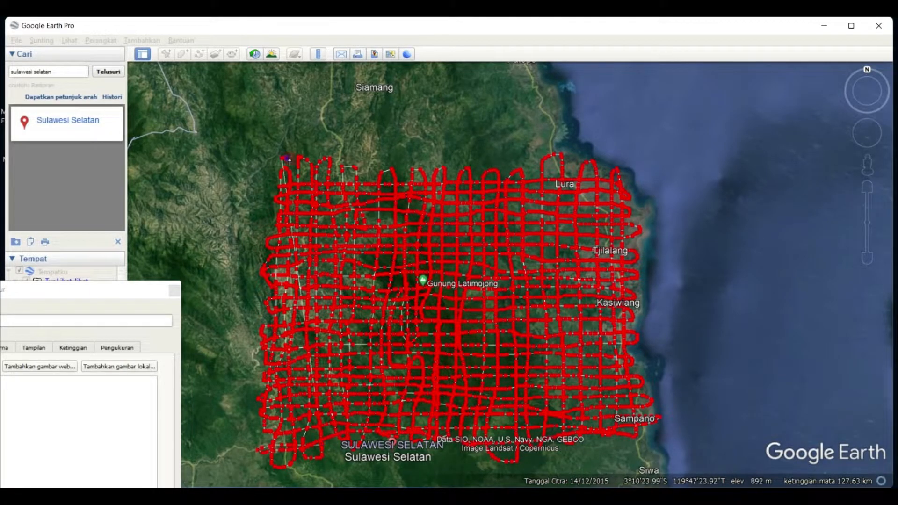
pyautogui.click(290, 448)
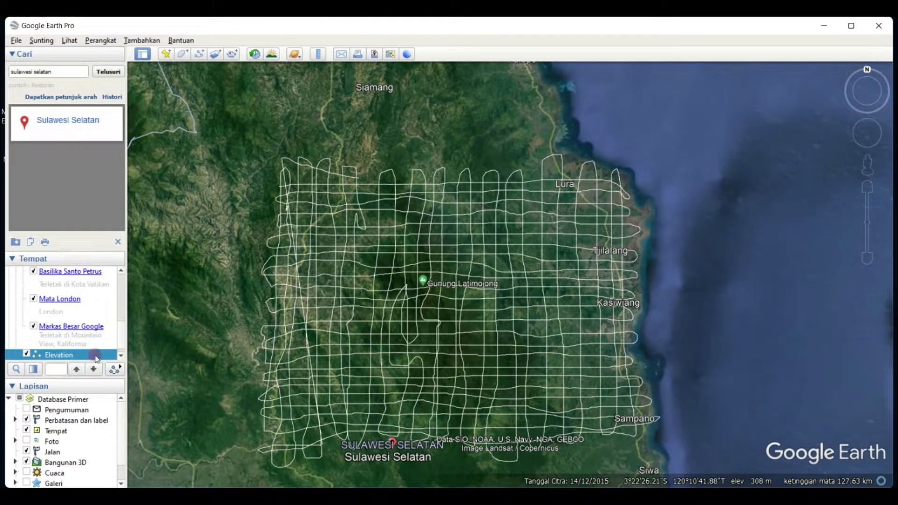
# Start saving the Elevation path as a place file in Kml (*.kml) format.
pyautogui.scroll(-1, 87, 322)
pyautogui.rightClick(66, 345)
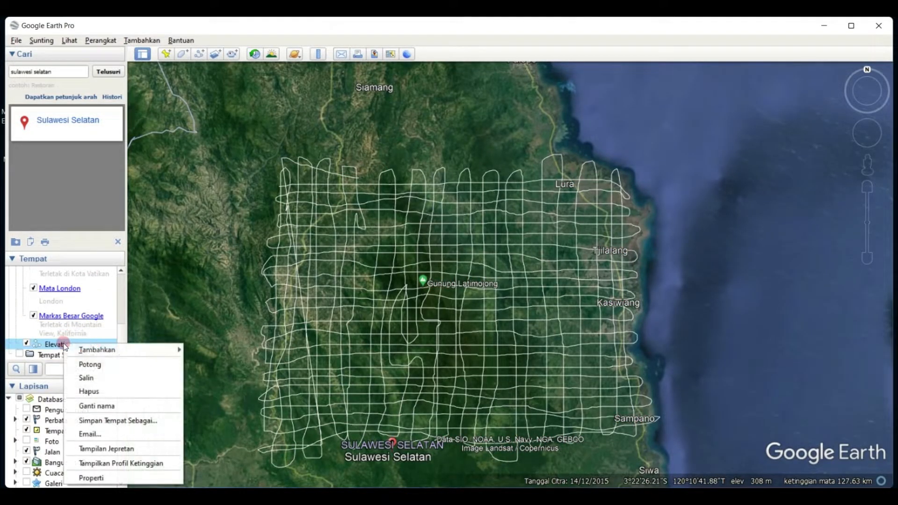
pyautogui.click(94, 420)
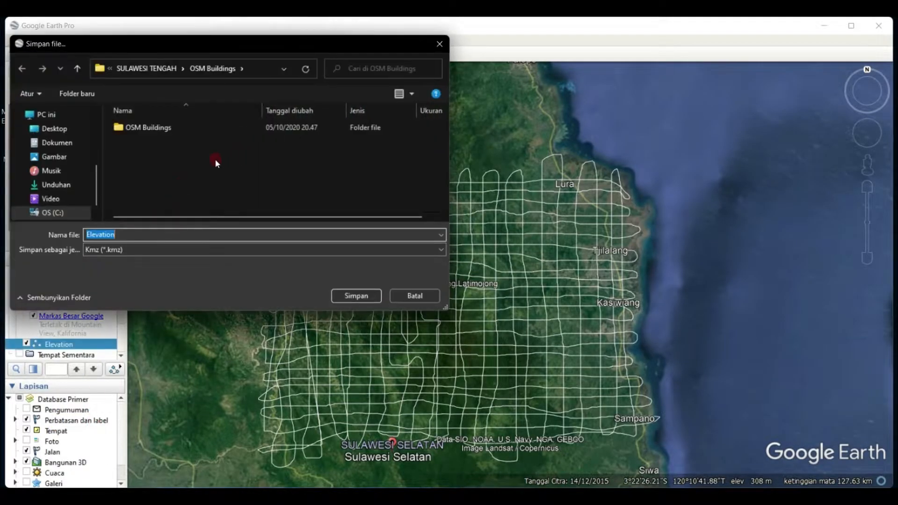
pyautogui.click(185, 249)
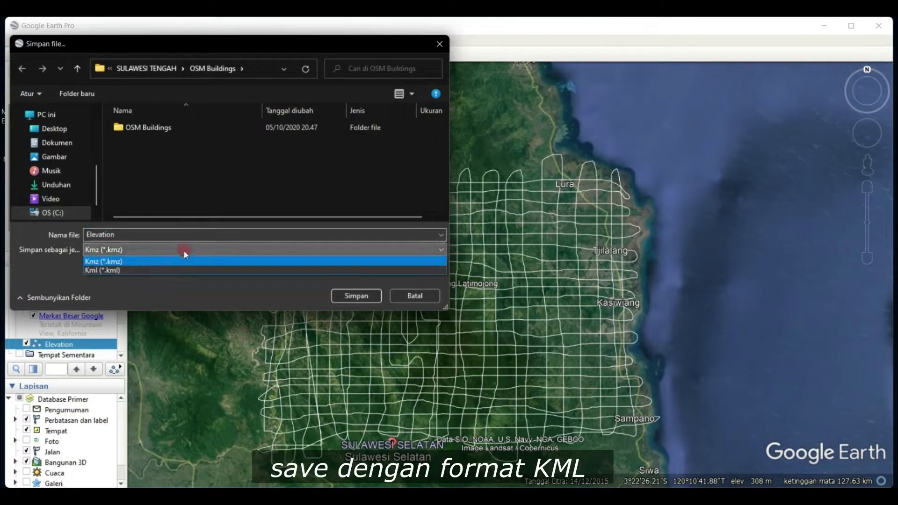
pyautogui.click(124, 269)
# Name the KML file elevation_pt and save it in the OSM Buildings folder.
pyautogui.doubleClick(132, 234)
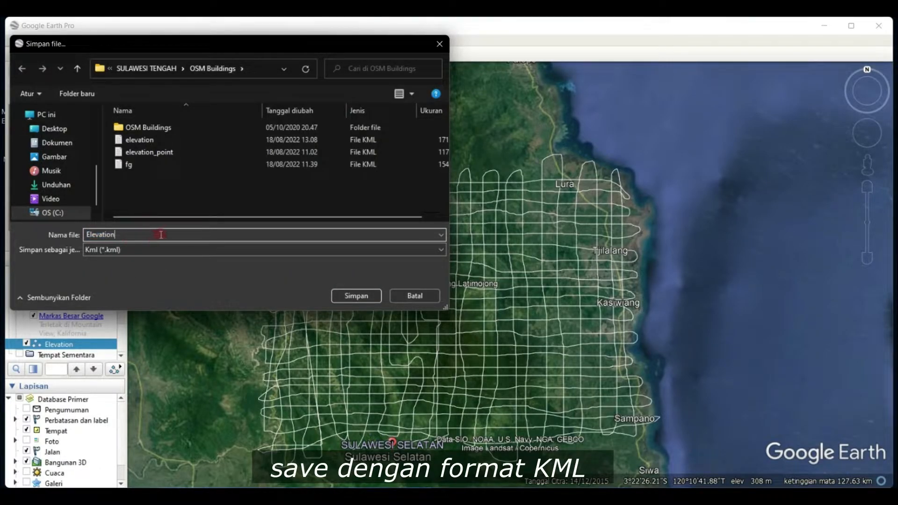
pyautogui.click(150, 152)
pyautogui.click(140, 235)
pyautogui.click(139, 236)
pyautogui.press('BackSpace')
pyautogui.press('BackSpace')
pyautogui.press('BackSpace')
pyautogui.press('BackSpace')
pyautogui.write('t')
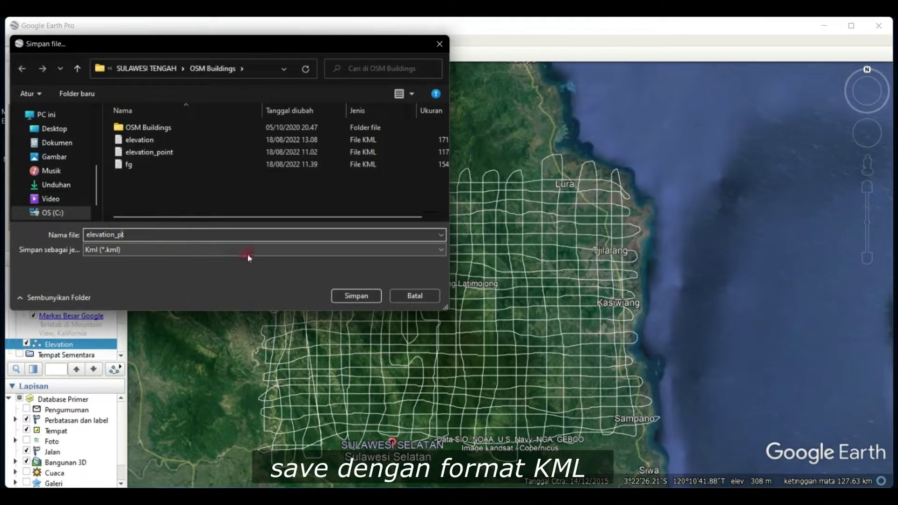
pyautogui.click(368, 293)
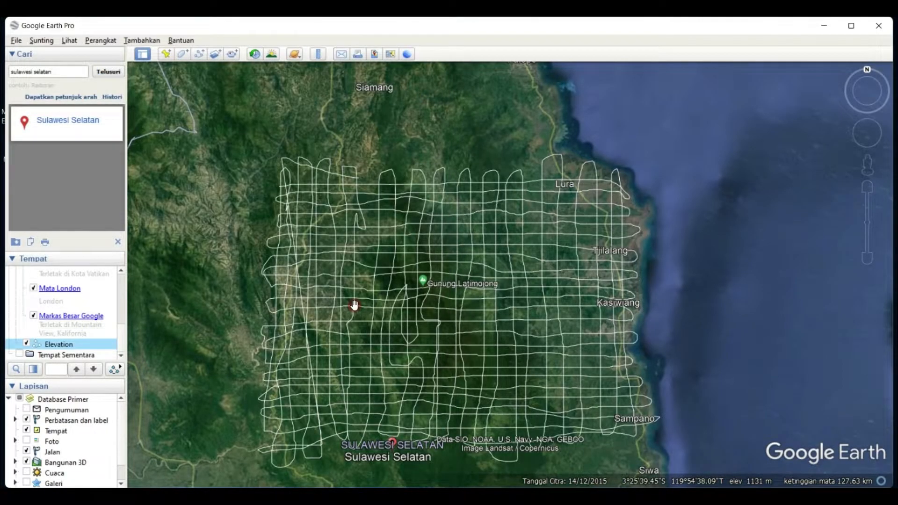
# Minimize Google Earth Pro and open gpsvisualizer.com/elevation in the web browser.
pyautogui.click(824, 29)
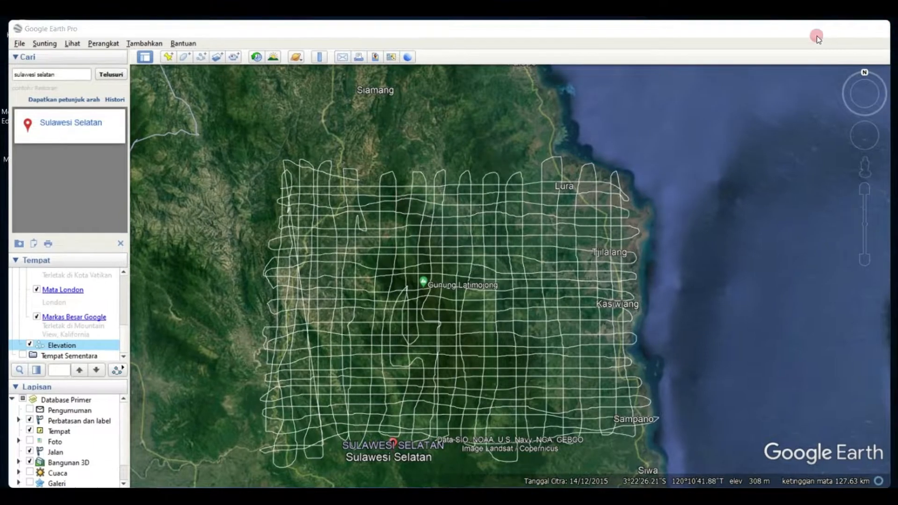
pyautogui.rightClick(581, 186)
pyautogui.click(632, 232)
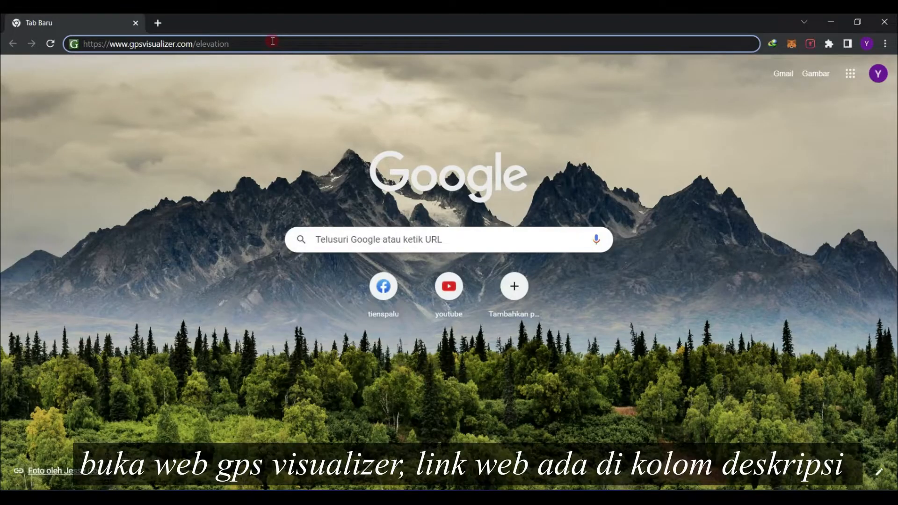
pyautogui.press('Return')
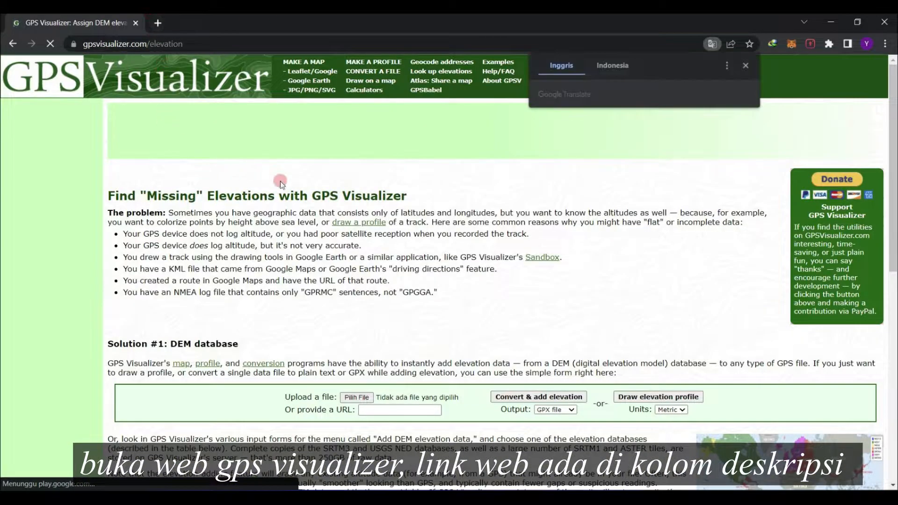
# Choose elevation_pt.kml as the upload file in the DEM database elevation form.
pyautogui.scroll(-1, 354, 346)
pyautogui.scroll(-2, 355, 344)
pyautogui.click(354, 279)
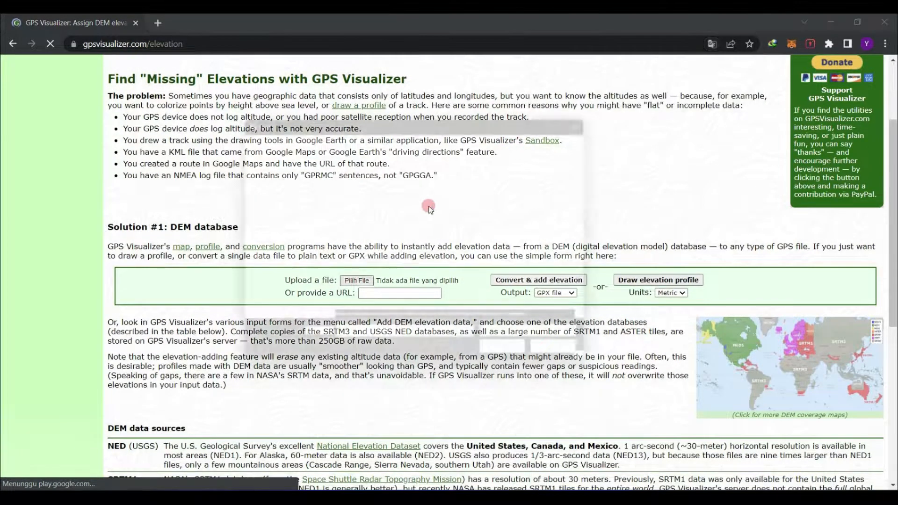
pyautogui.click(380, 223)
pyautogui.click(376, 234)
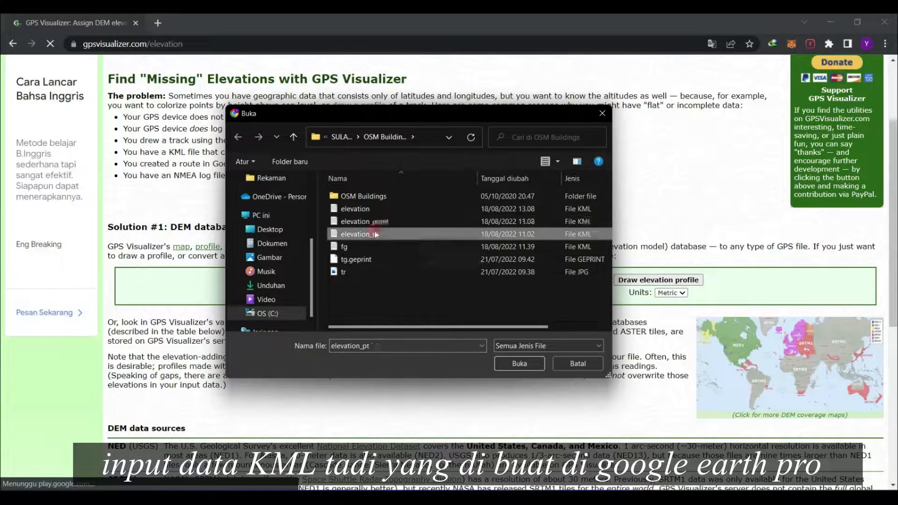
pyautogui.click(527, 362)
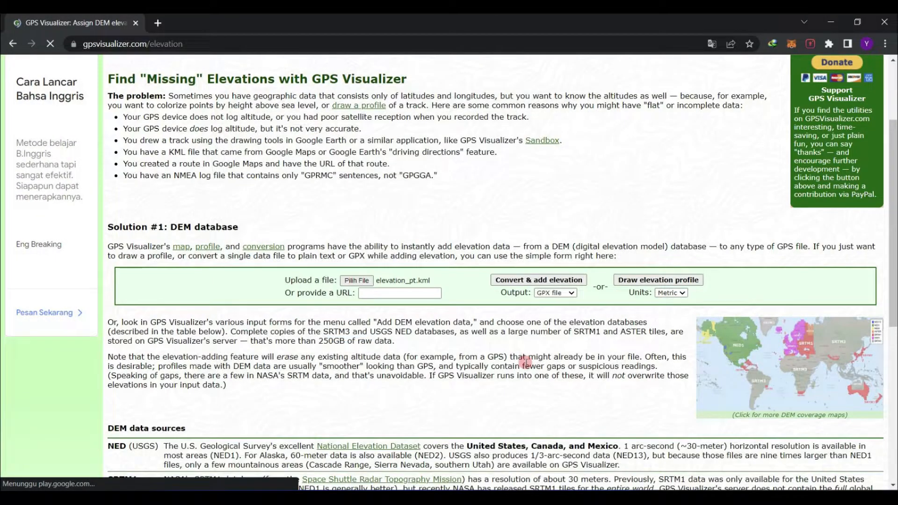
# Convert the uploaded file with added elevation to GPX file output, and download the resulting GPX data.
pyautogui.click(568, 293)
pyautogui.click(552, 303)
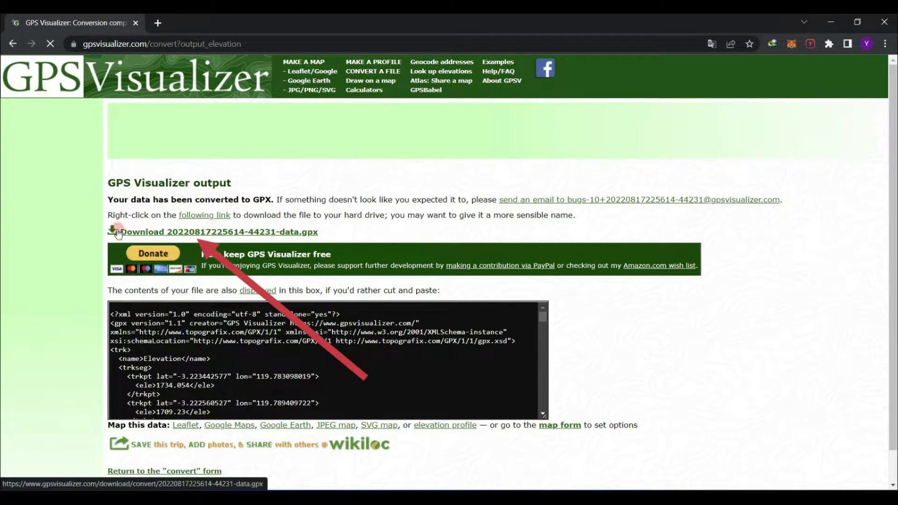
pyautogui.click(234, 236)
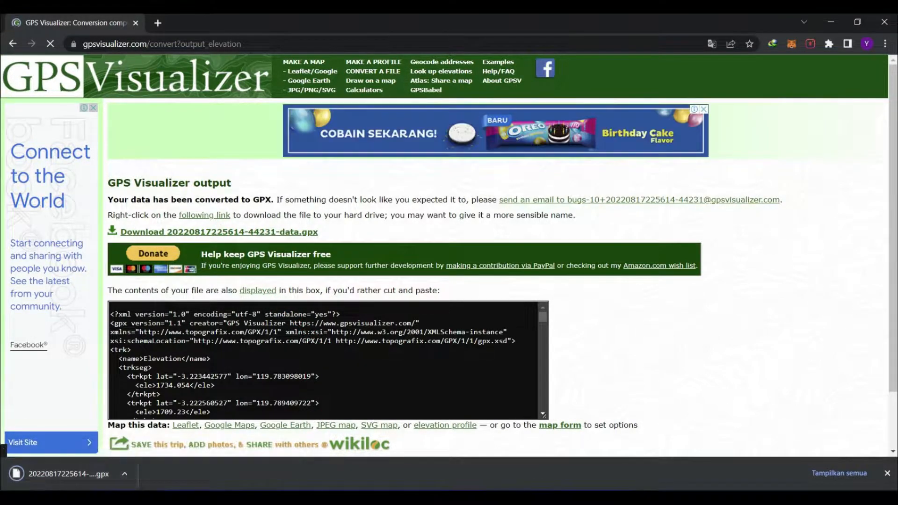
# Switch to ArcMap and open the GPX To Features conversion tool from the search results for "gpx".
pyautogui.click(524, 498)
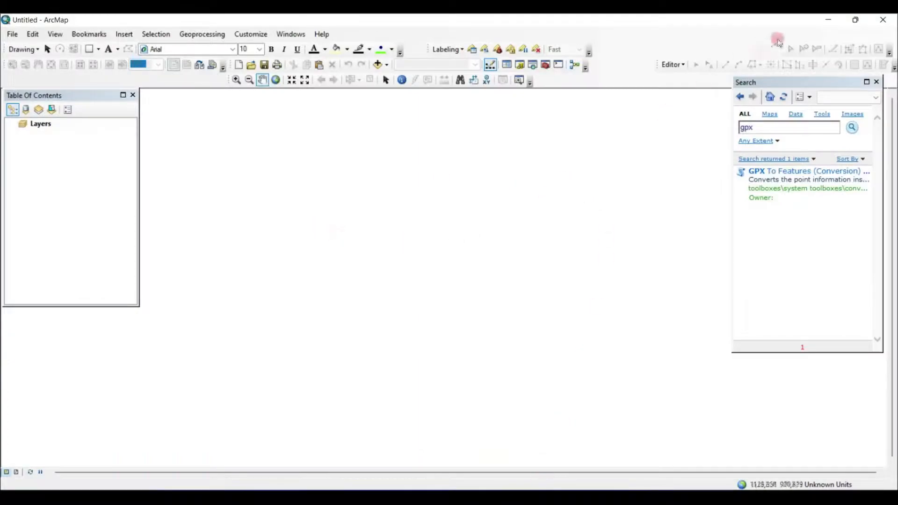
pyautogui.click(877, 82)
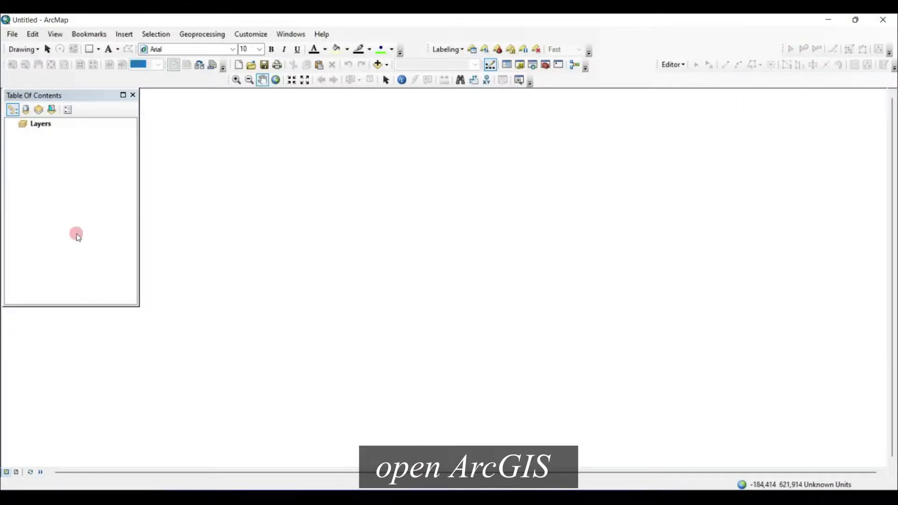
pyautogui.rightClick(38, 125)
pyautogui.click(357, 168)
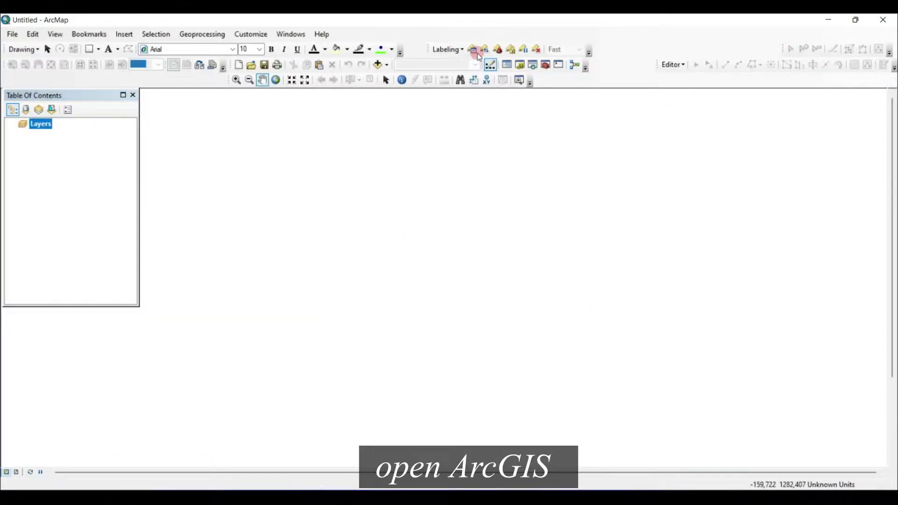
pyautogui.click(534, 65)
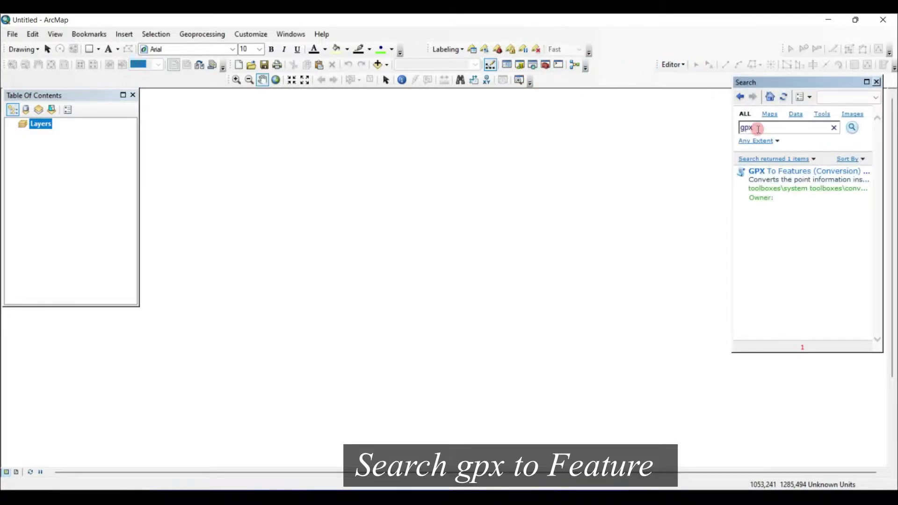
pyautogui.click(781, 174)
pyautogui.click(584, 152)
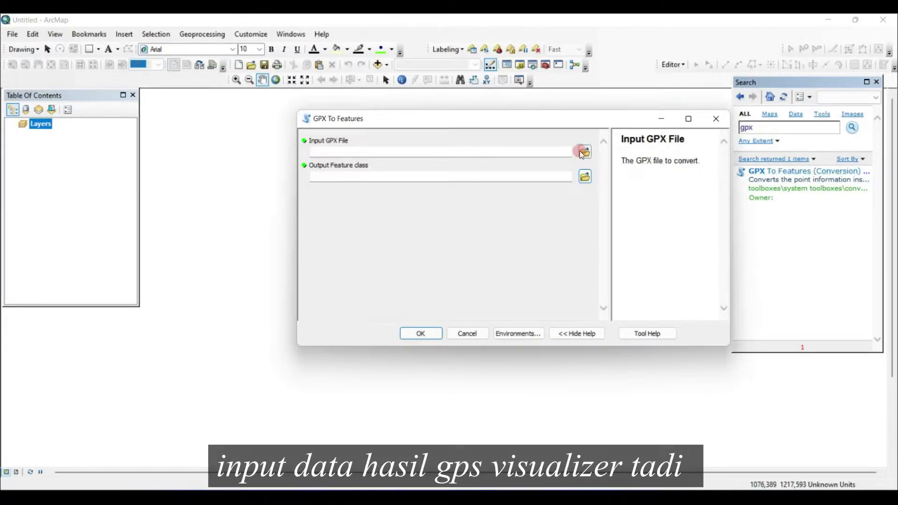
pyautogui.click(358, 255)
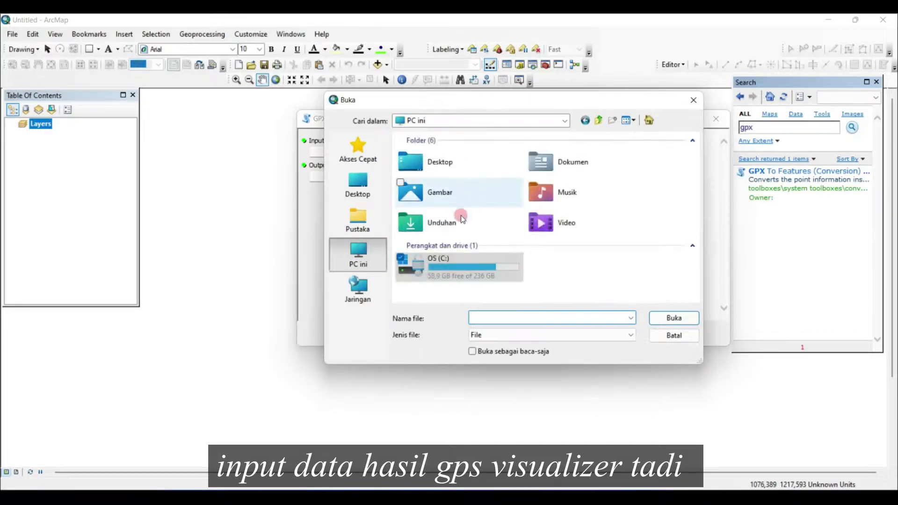
pyautogui.doubleClick(448, 228)
pyautogui.click(425, 218)
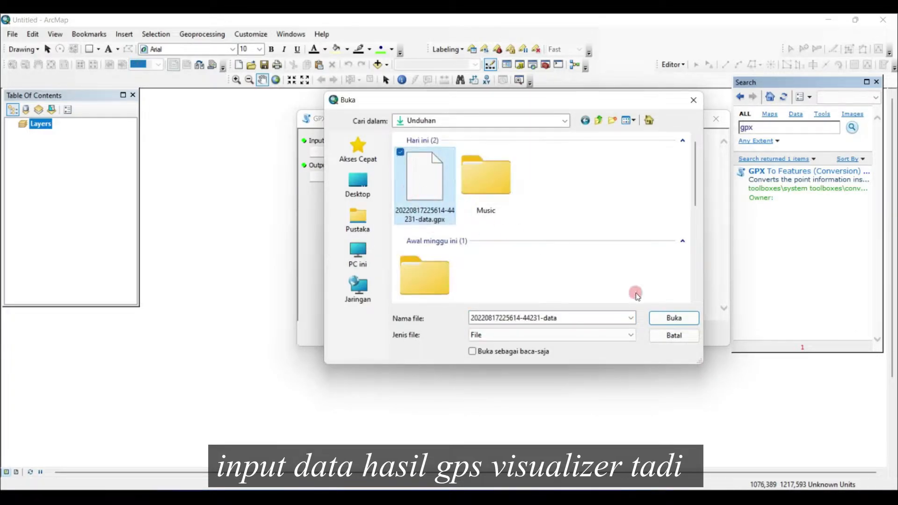
pyautogui.click(675, 319)
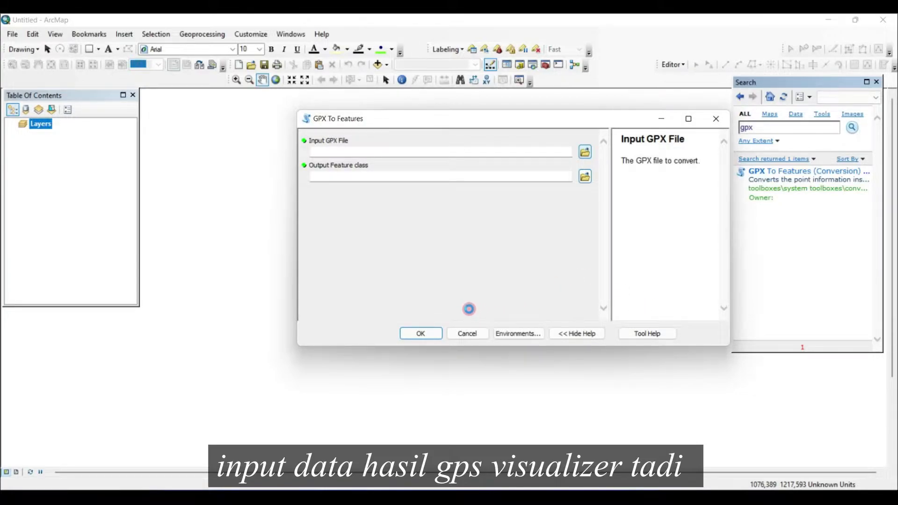
# Save the output feature class as elevation in the LATIHAN folder and run the GPX To Features conversion.
pyautogui.click(585, 176)
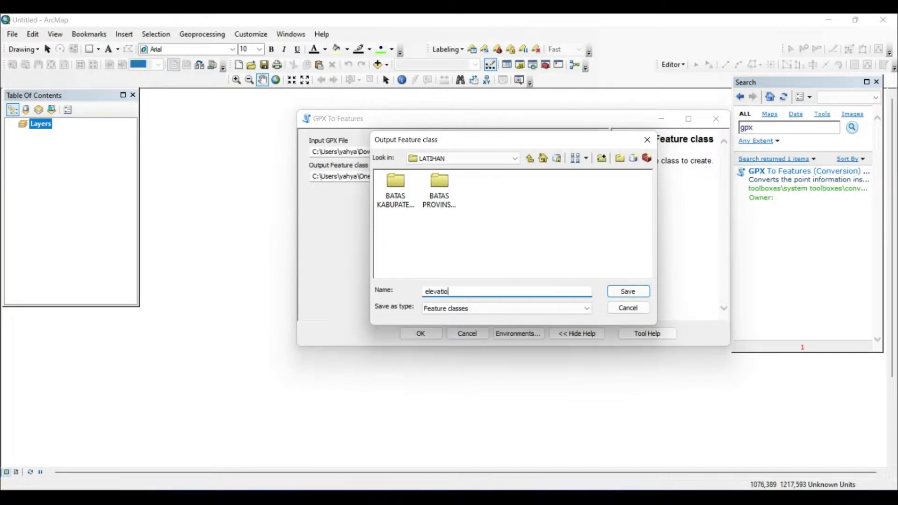
pyautogui.press('Return')
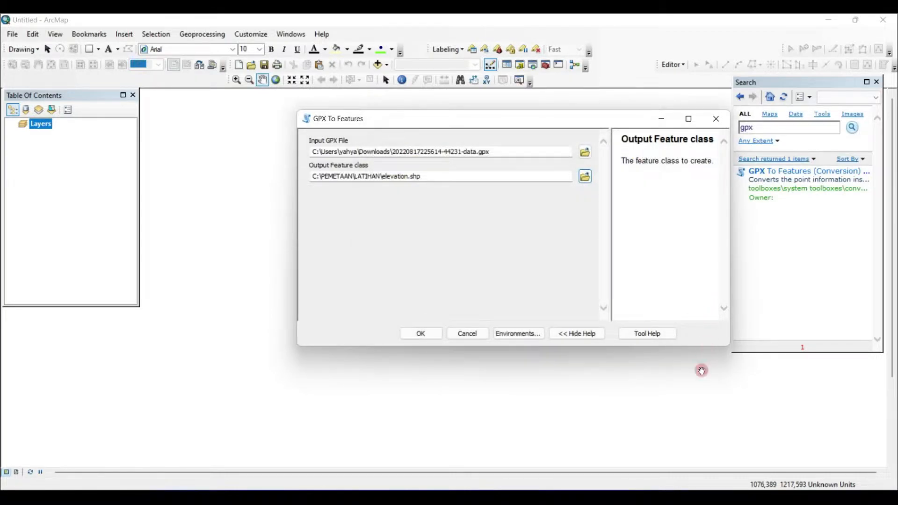
pyautogui.click(416, 333)
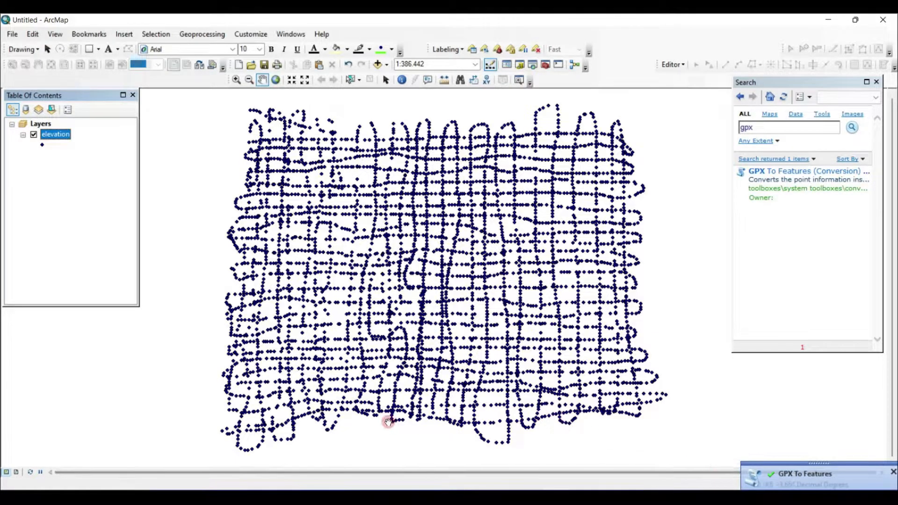
pyautogui.scroll(-2, 403, 356)
pyautogui.scroll(2, 403, 356)
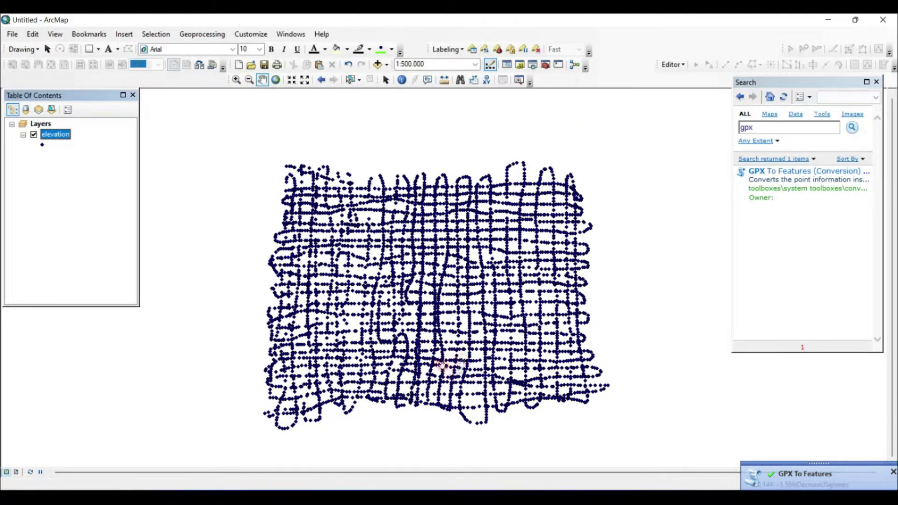
pyautogui.moveTo(405, 321); pyautogui.dragTo(412, 336)
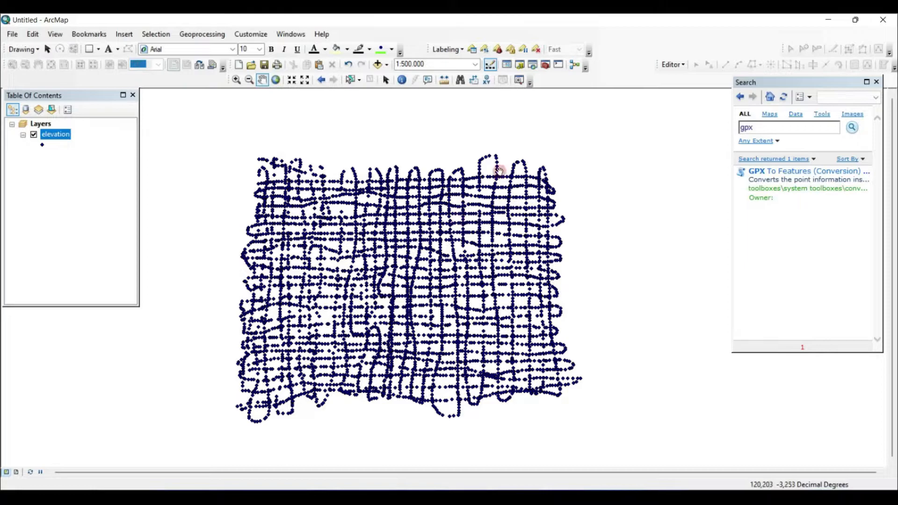
pyautogui.click(878, 83)
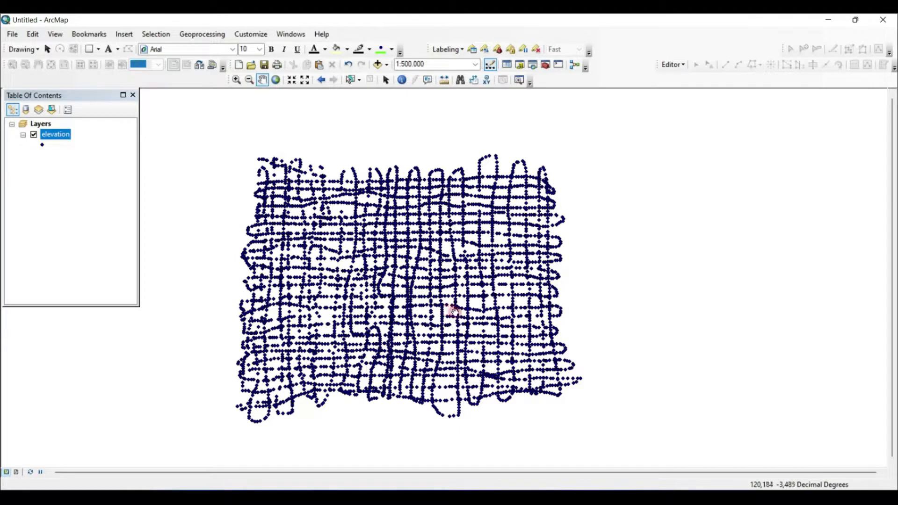
pyautogui.moveTo(449, 309); pyautogui.dragTo(453, 305)
# Search the geoprocessing tools for "kriging" and open the Kriging (3D Analyst) tool.
pyautogui.click(533, 61)
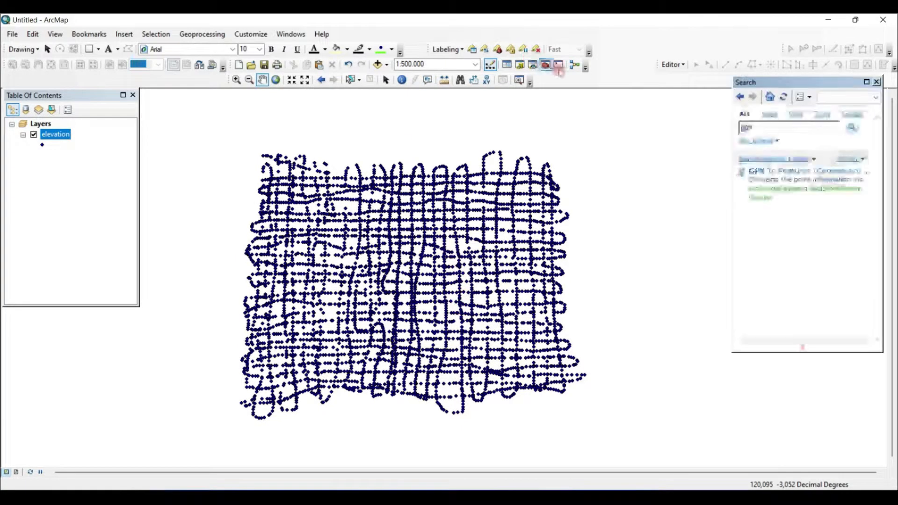
pyautogui.click(758, 130)
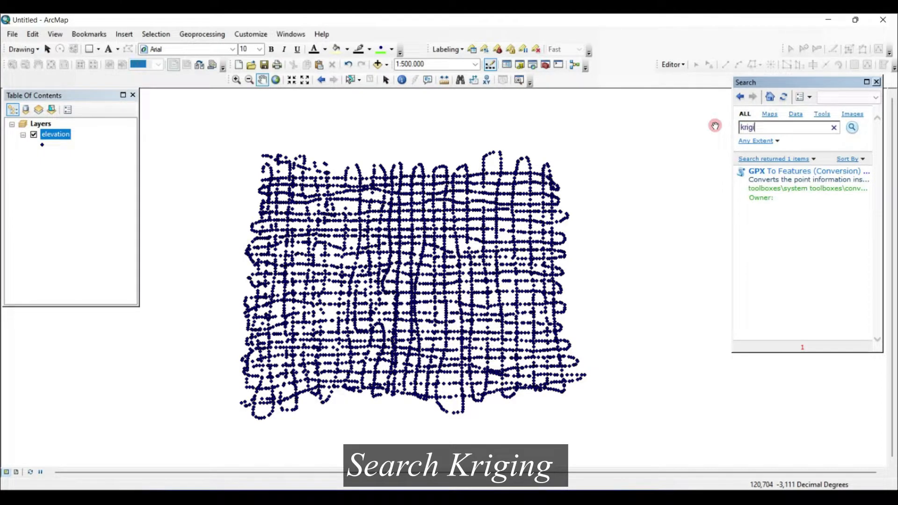
pyautogui.press('Return')
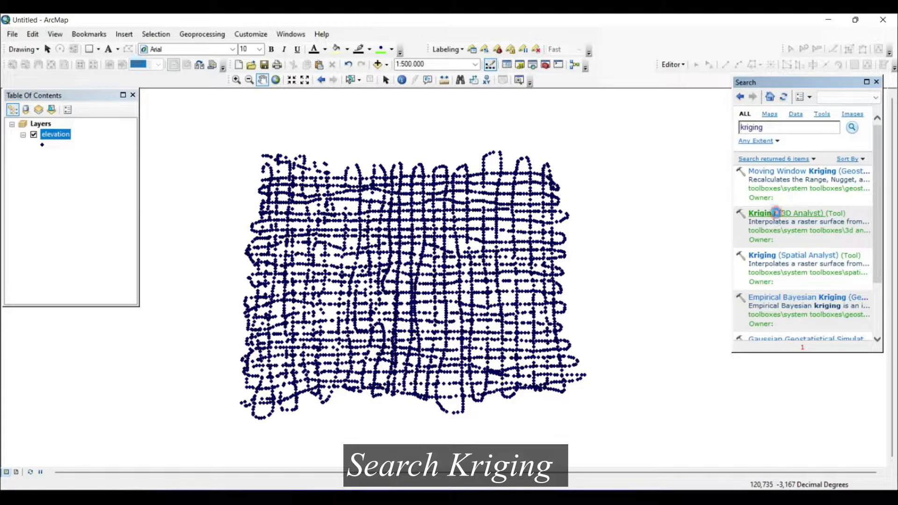
pyautogui.click(759, 229)
pyautogui.moveTo(555, 117); pyautogui.dragTo(479, 116)
# Set the Kriging input point features to the elevation layer and the Z value field to Elevation.
pyautogui.click(506, 144)
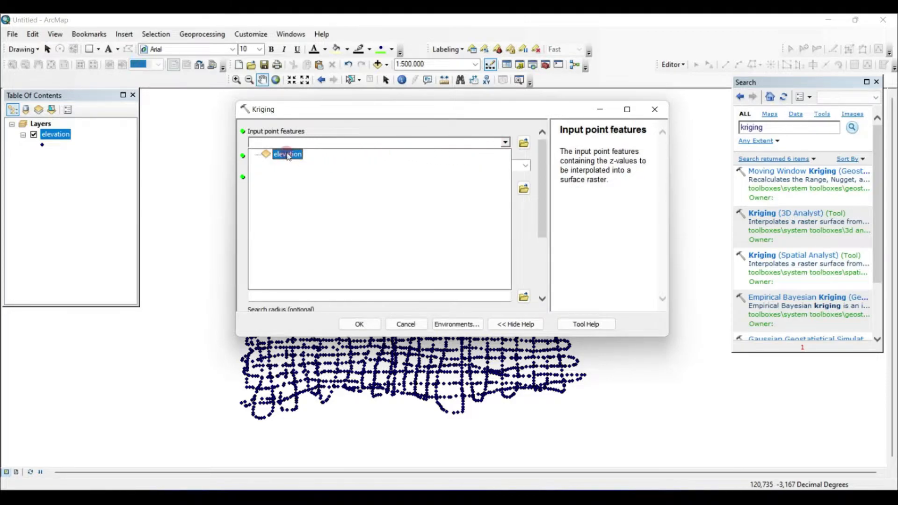
pyautogui.click(289, 154)
pyautogui.click(522, 167)
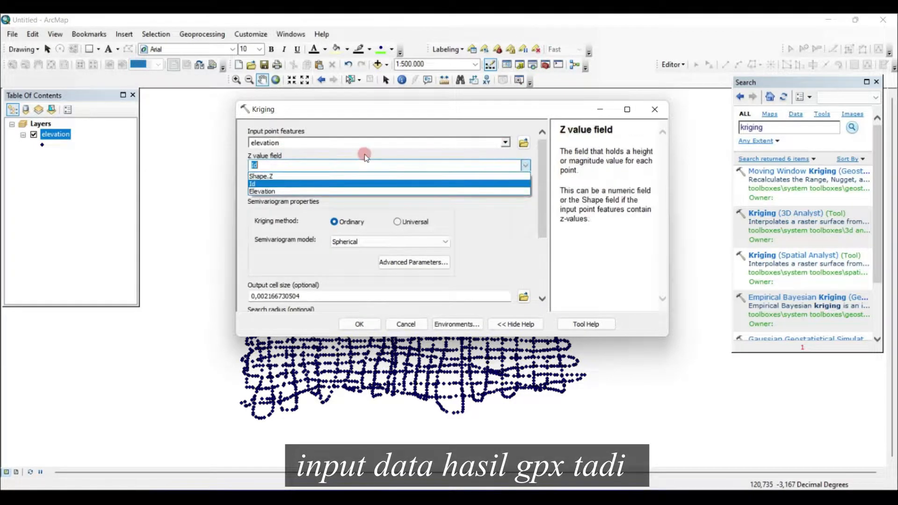
pyautogui.click(262, 194)
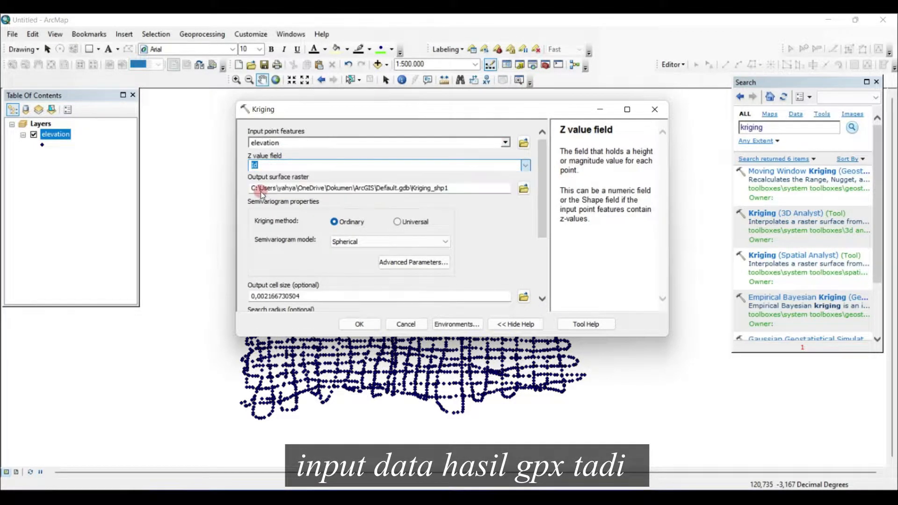
# Save the output surface raster as kriging in the LATIHAN folder and run the Kriging interpolation.
pyautogui.click(525, 188)
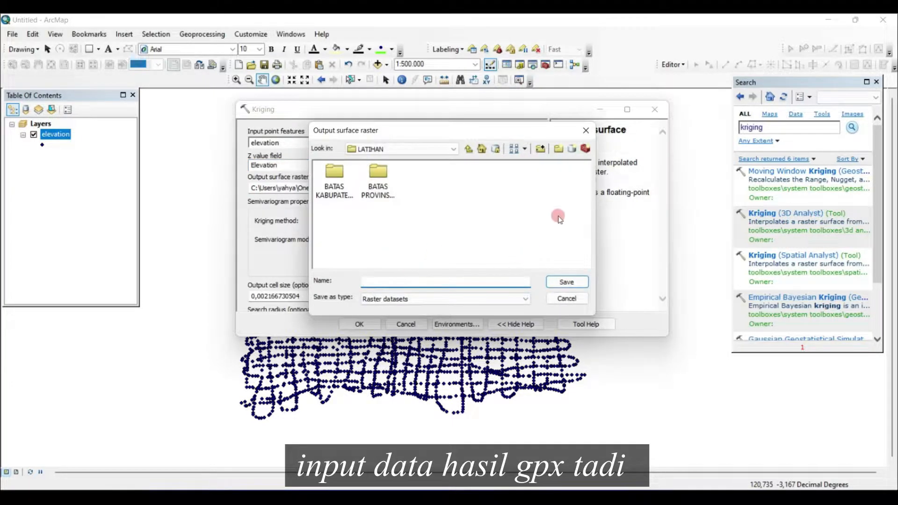
pyautogui.write('kriging')
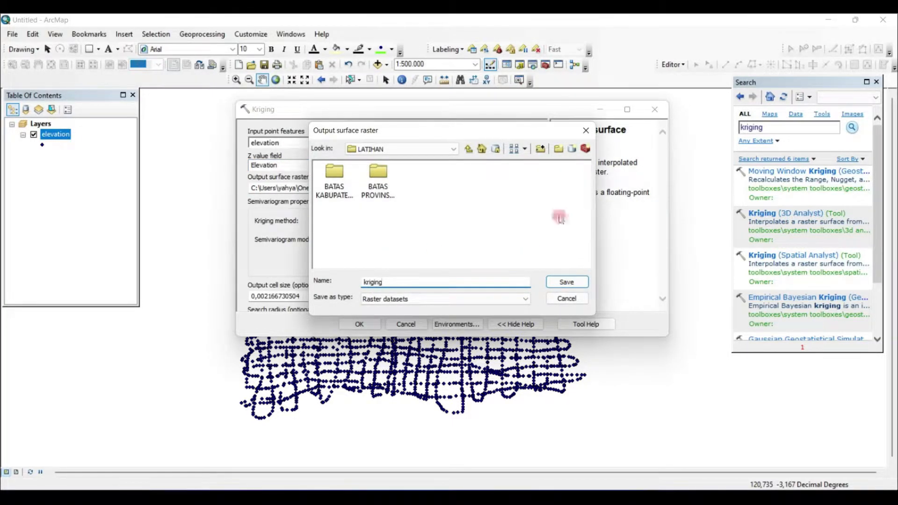
pyautogui.click(571, 282)
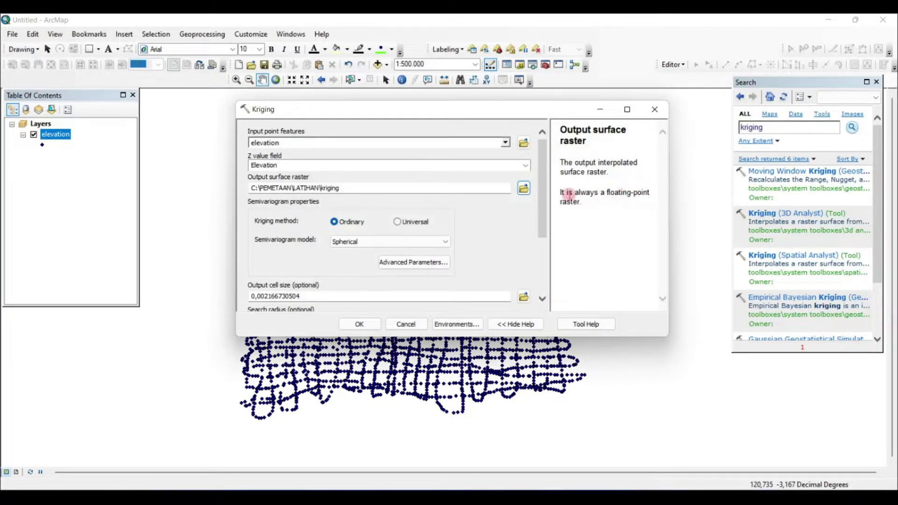
pyautogui.moveTo(546, 210); pyautogui.dragTo(546, 263)
pyautogui.click(347, 322)
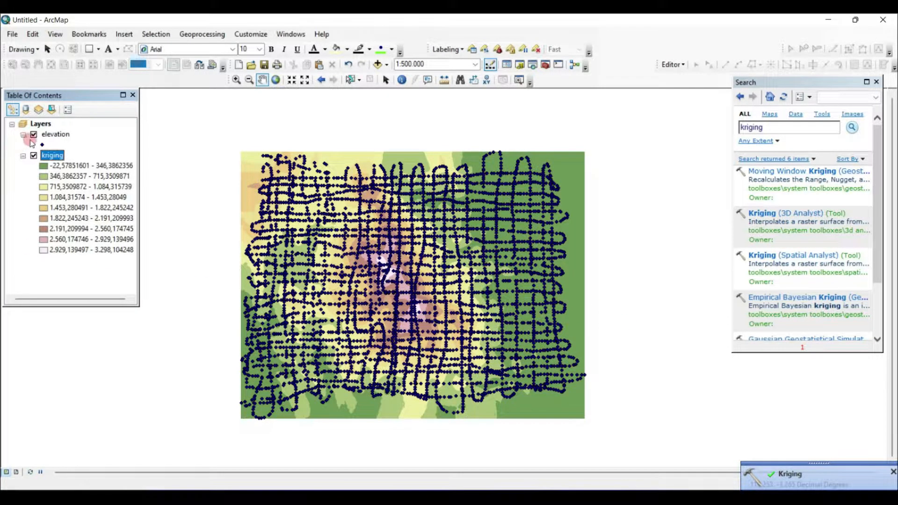
# Hide the elevation point layer and close the Search window to inspect the whole kriging raster.
pyautogui.scroll(2, 301, 237)
pyautogui.moveTo(372, 262); pyautogui.dragTo(450, 190)
pyautogui.moveTo(608, 316); pyautogui.dragTo(452, 301)
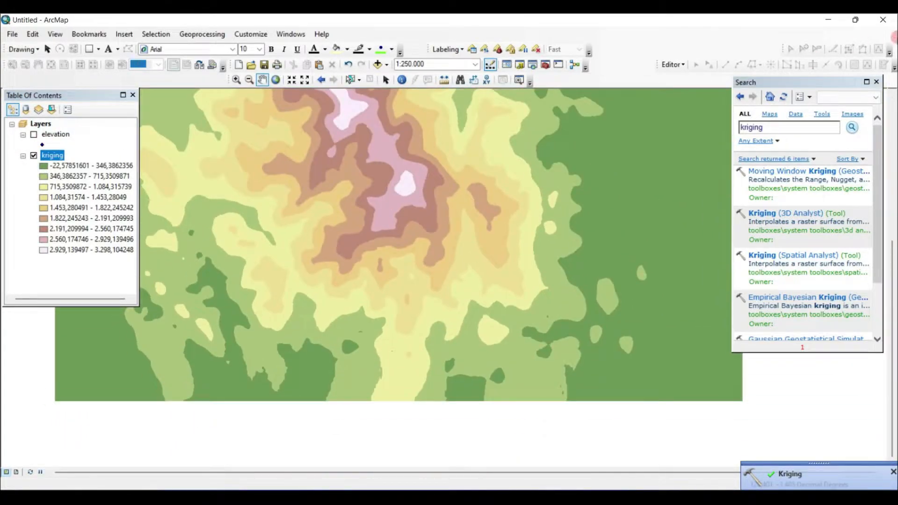
pyautogui.click(877, 83)
pyautogui.moveTo(497, 195); pyautogui.dragTo(490, 226)
pyautogui.moveTo(353, 235); pyautogui.dragTo(383, 335)
pyautogui.scroll(2, 386, 340)
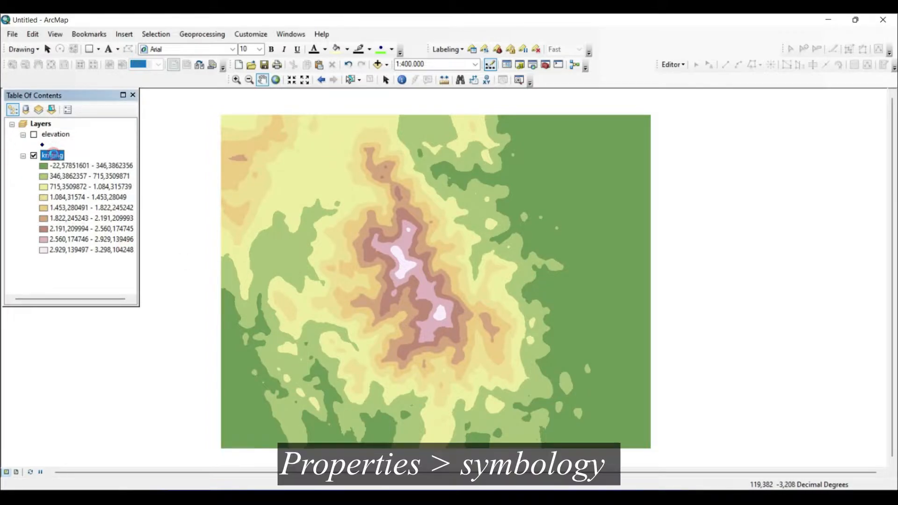
# Open the kriging layer's symbology properties and set its classified display to 14 classes.
pyautogui.rightClick(55, 156)
pyautogui.click(67, 328)
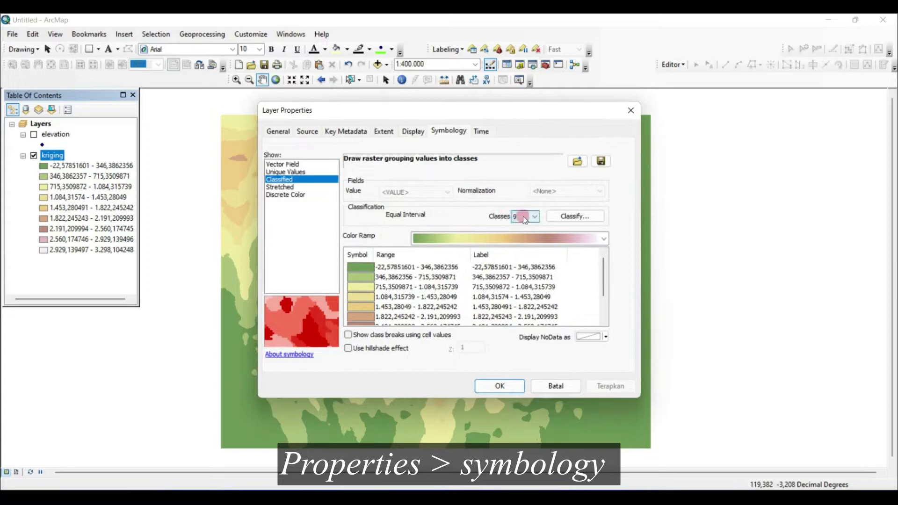
pyautogui.click(526, 216)
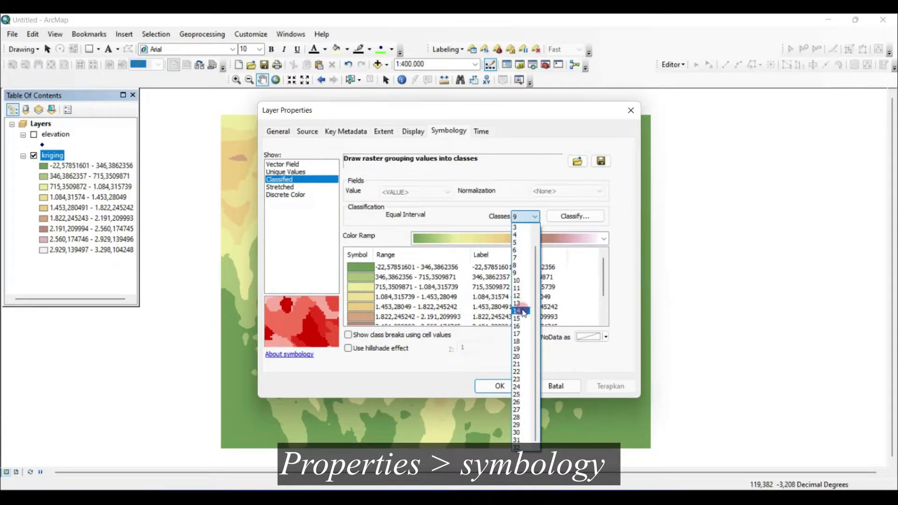
pyautogui.click(523, 311)
pyautogui.click(592, 216)
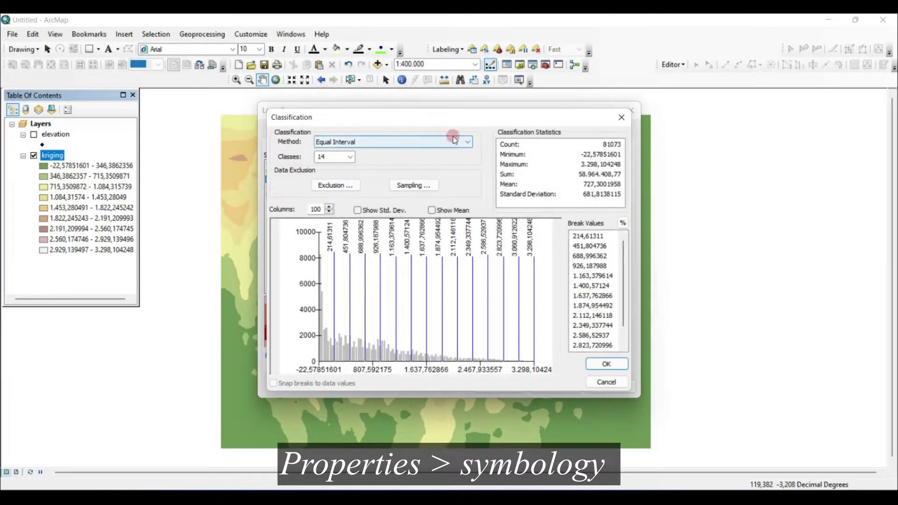
pyautogui.click(614, 117)
# Format the kriging class labels as numeric values with six significant digits and apply the change.
pyautogui.rightClick(517, 255)
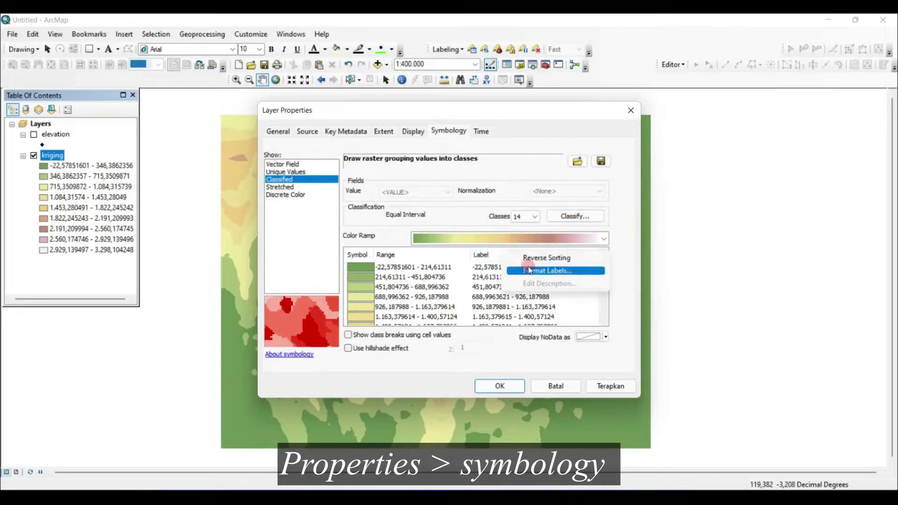
pyautogui.click(519, 271)
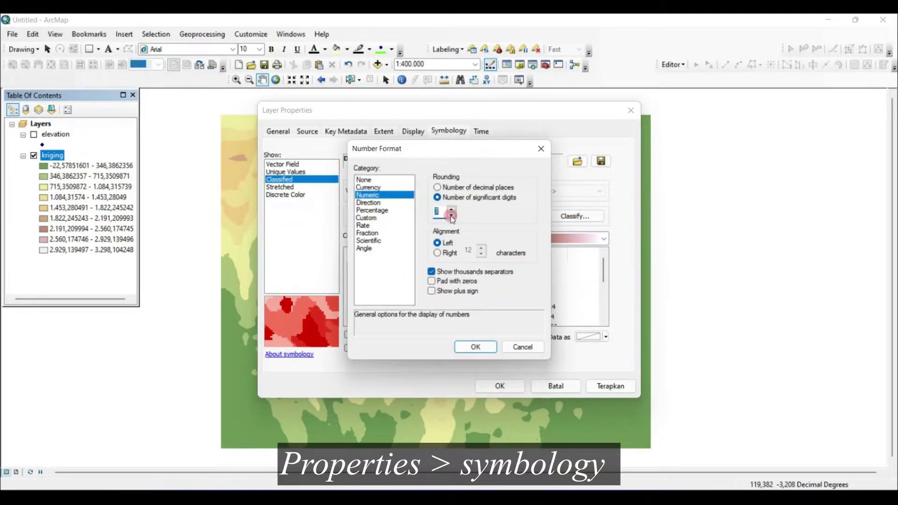
pyautogui.click(473, 349)
pyautogui.click(610, 385)
# Apply the red-to-yellow-to-blue color ramp to the classes of the kriging raster.
pyautogui.click(602, 228)
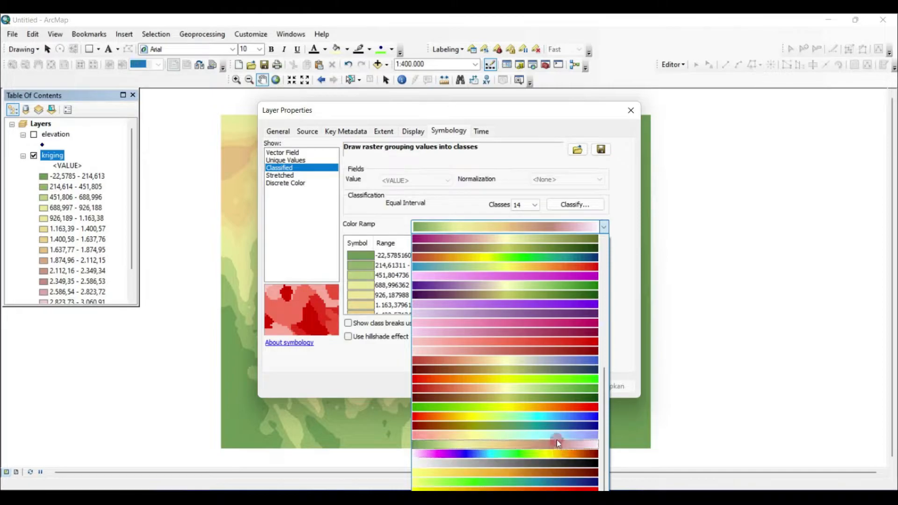
pyautogui.click(551, 358)
pyautogui.click(613, 385)
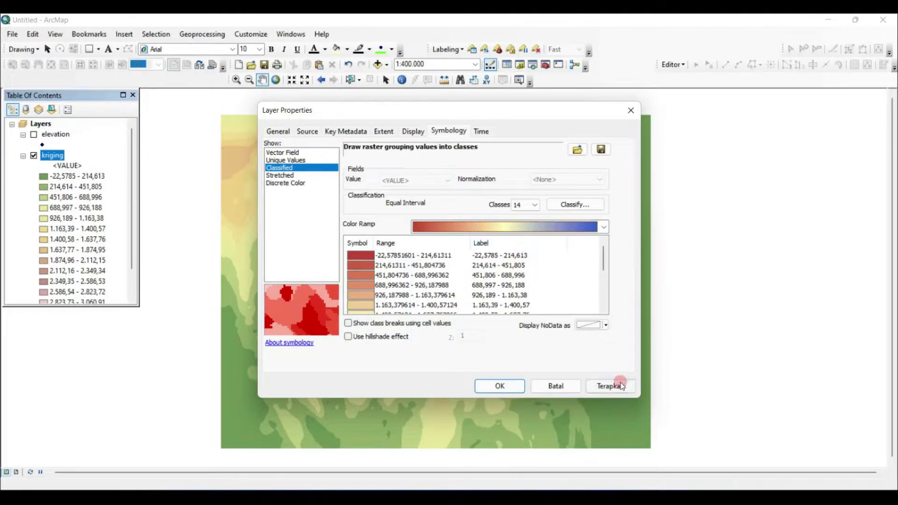
pyautogui.moveTo(442, 112); pyautogui.dragTo(334, 103)
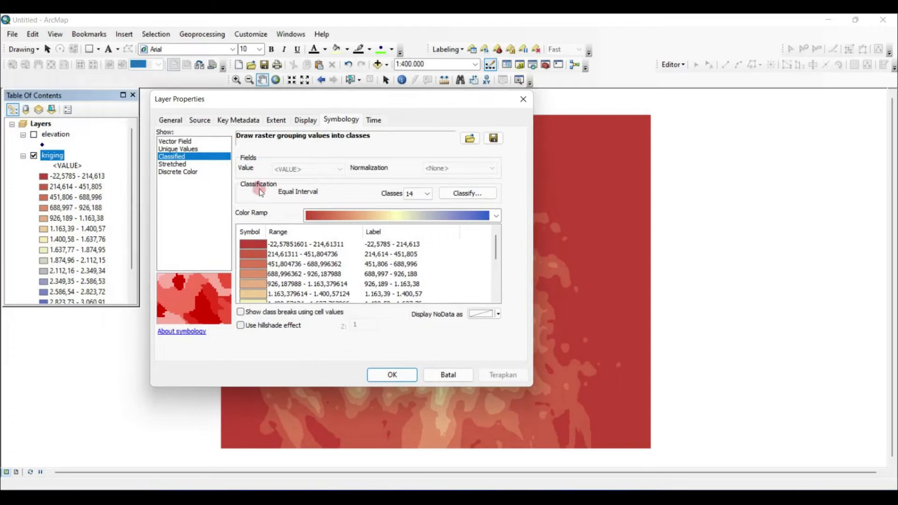
# Flip the kriging class colors so low elevations are blue and high ones red, and accept the layer properties.
pyautogui.rightClick(255, 231)
pyautogui.click(281, 238)
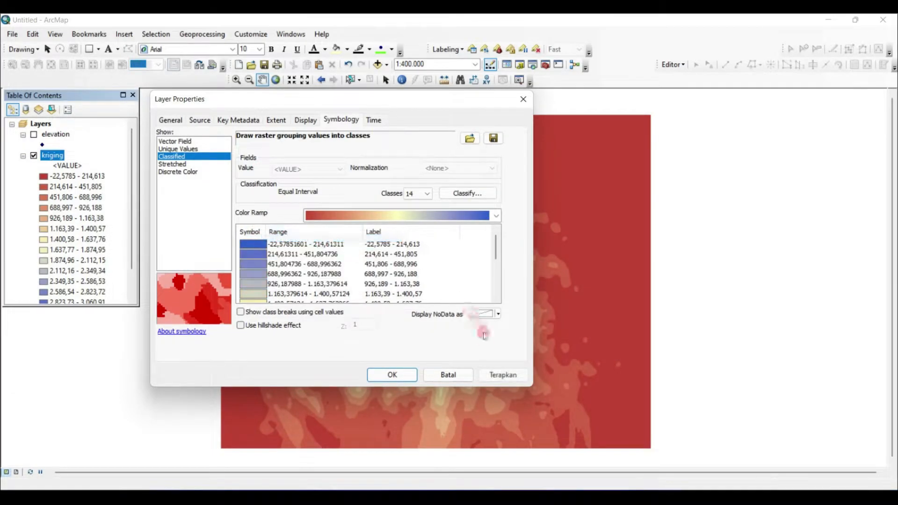
pyautogui.click(503, 374)
pyautogui.click(391, 376)
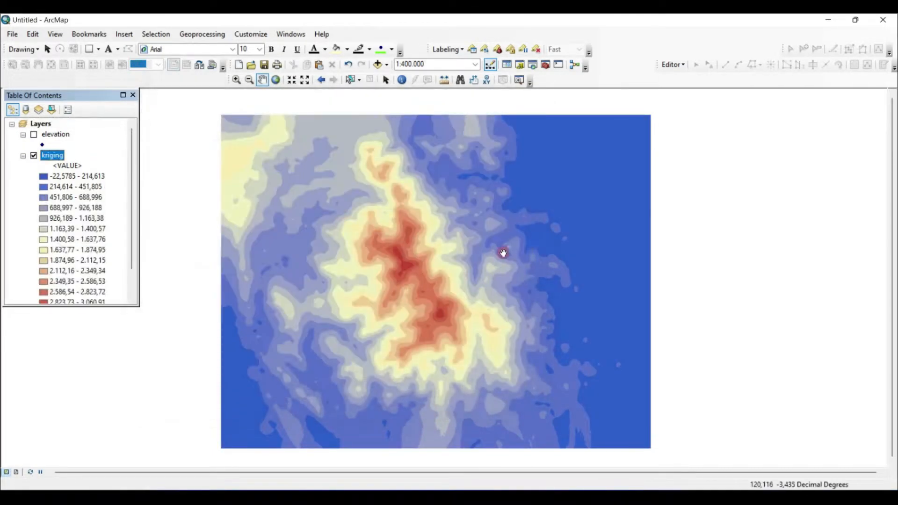
pyautogui.scroll(2, 509, 278)
pyautogui.scroll(-2, 477, 266)
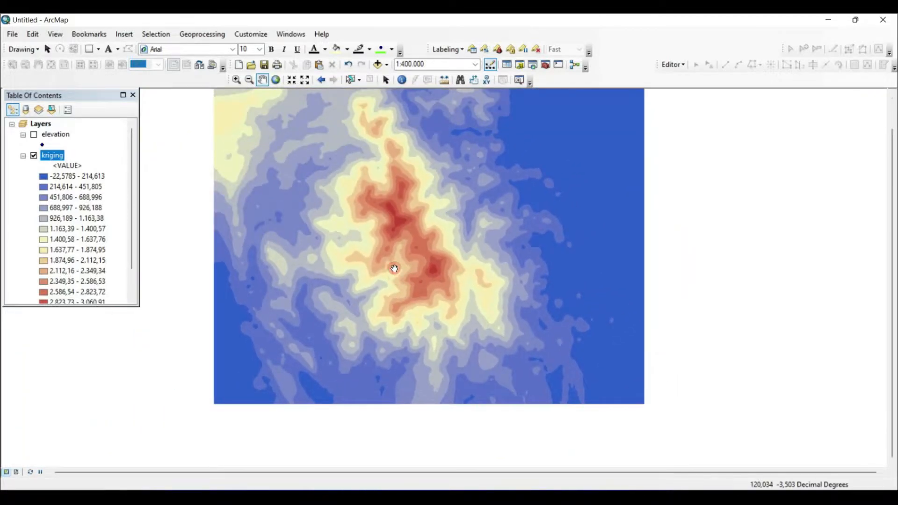
pyautogui.moveTo(395, 268); pyautogui.dragTo(436, 274)
pyautogui.moveTo(494, 341); pyautogui.dragTo(483, 324)
pyautogui.moveTo(326, 226); pyautogui.dragTo(366, 260)
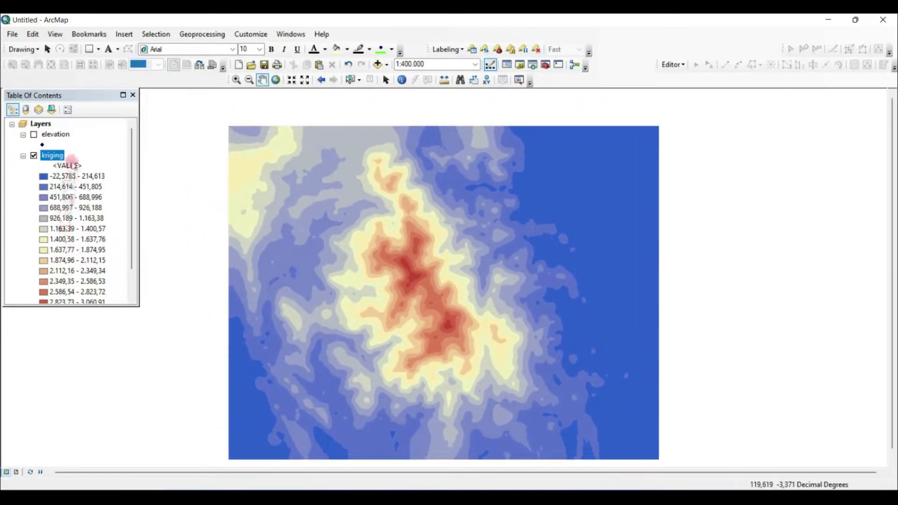
# Recolor the kriging raster classes with the vivid red-yellow-cyan-blue color ramp, apply it and accept the layer properties.
pyautogui.rightClick(51, 155)
pyautogui.click(134, 326)
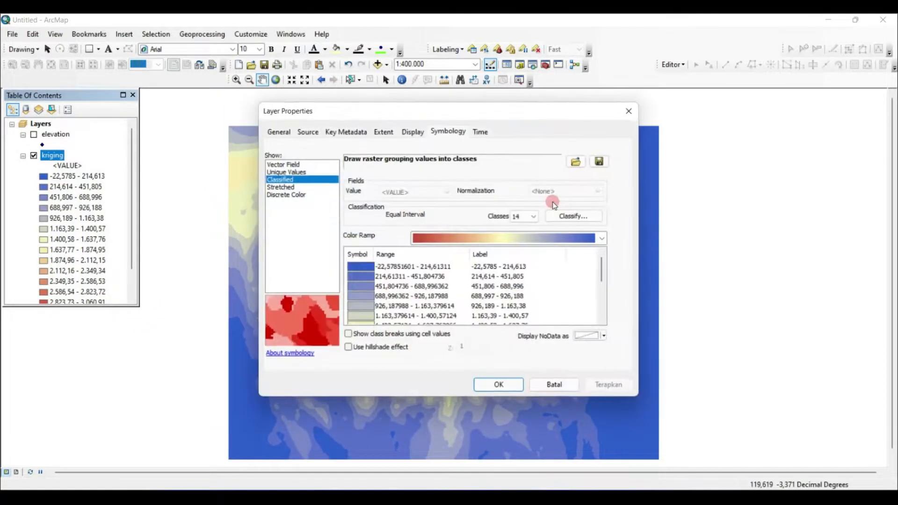
pyautogui.click(603, 239)
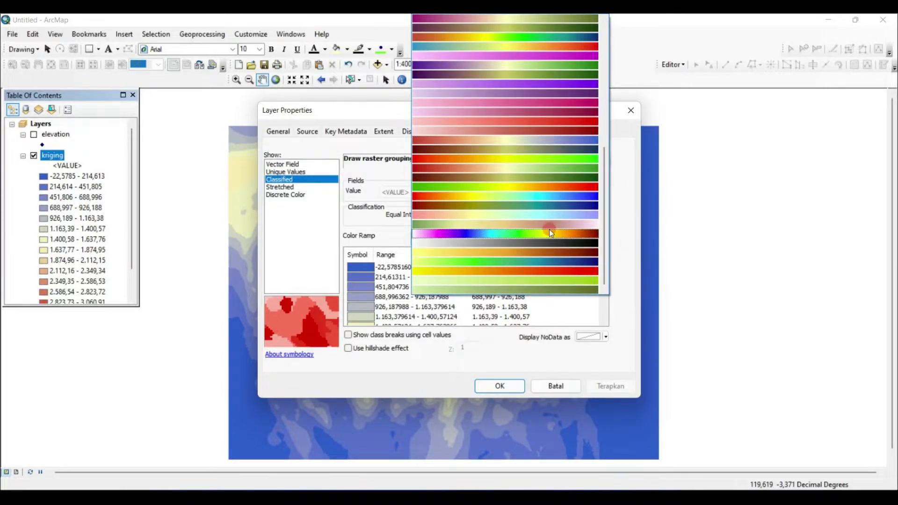
pyautogui.click(549, 197)
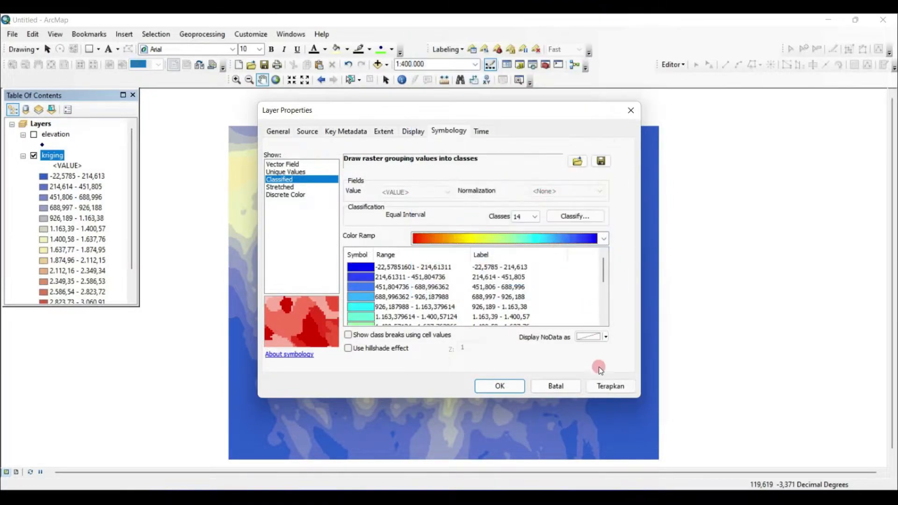
pyautogui.click(604, 386)
pyautogui.click(501, 382)
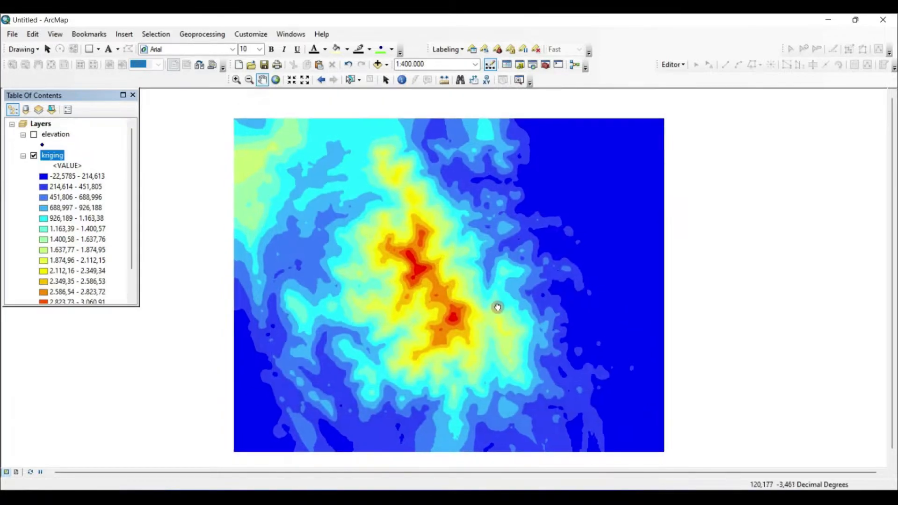
pyautogui.scroll(-2, 497, 307)
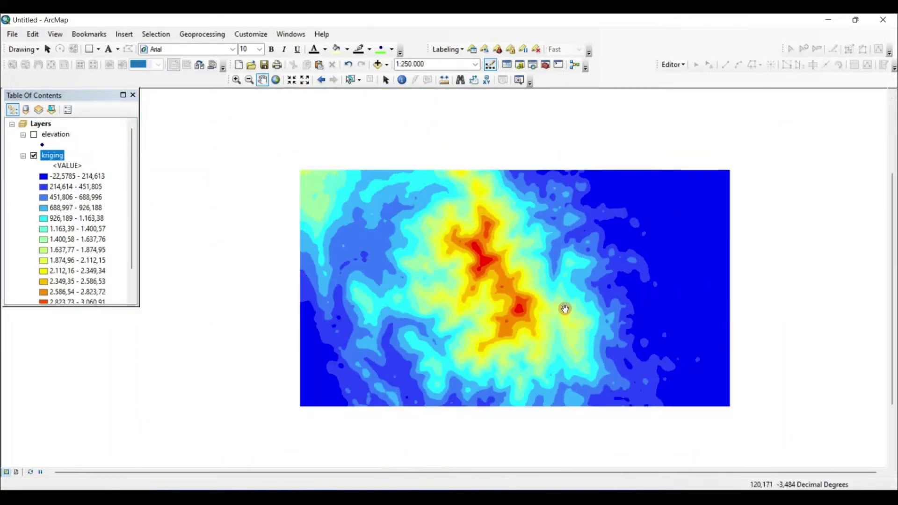
pyautogui.moveTo(509, 318); pyautogui.dragTo(494, 309)
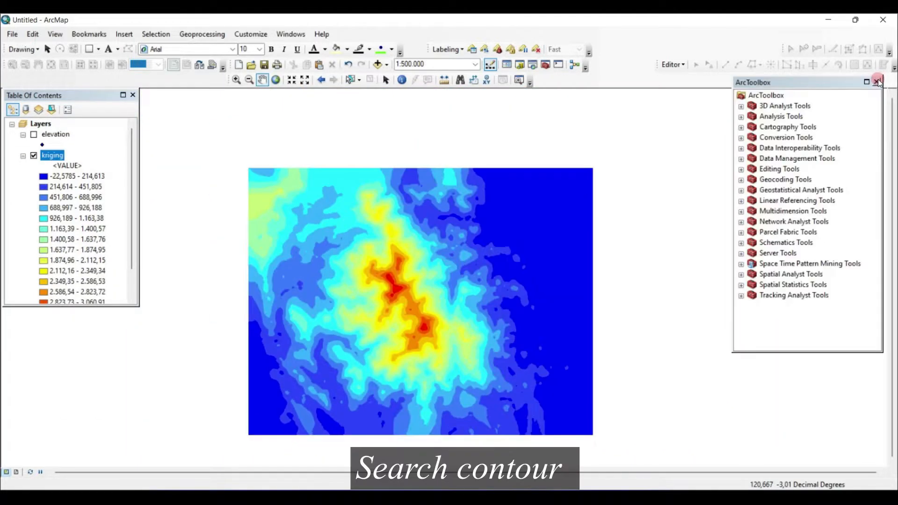
# Close ArcToolbox, search the tools for "contour" and open the Contour (3D Analyst) tool.
pyautogui.click(878, 80)
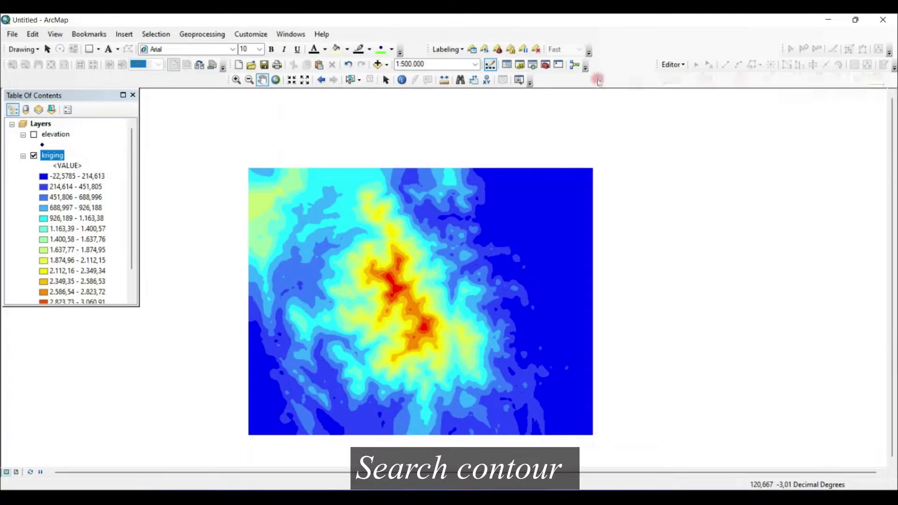
pyautogui.click(540, 66)
pyautogui.click(761, 124)
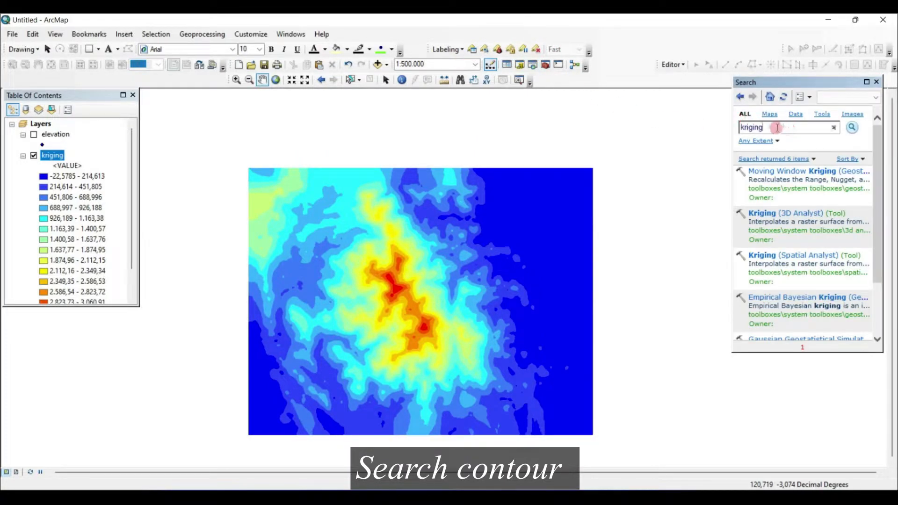
pyautogui.write('contour')
pyautogui.press('Return')
pyautogui.click(801, 172)
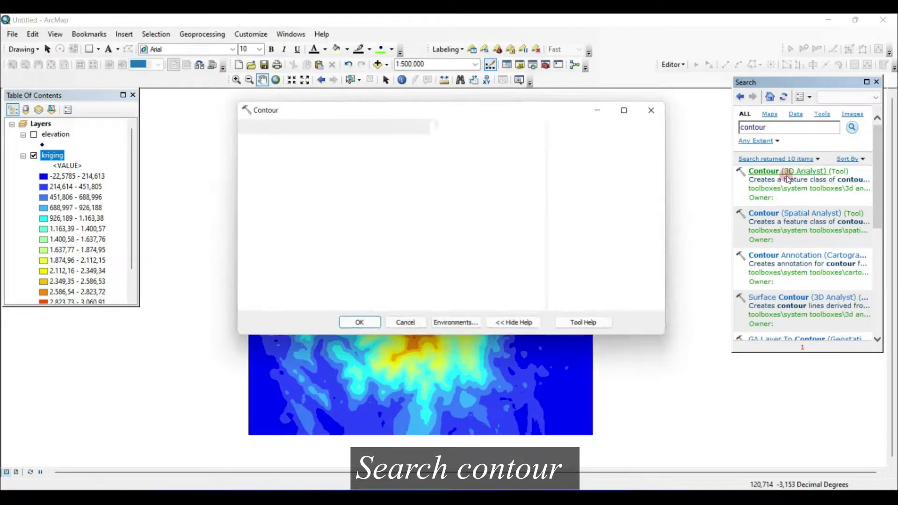
pyautogui.moveTo(388, 106); pyautogui.dragTo(373, 112)
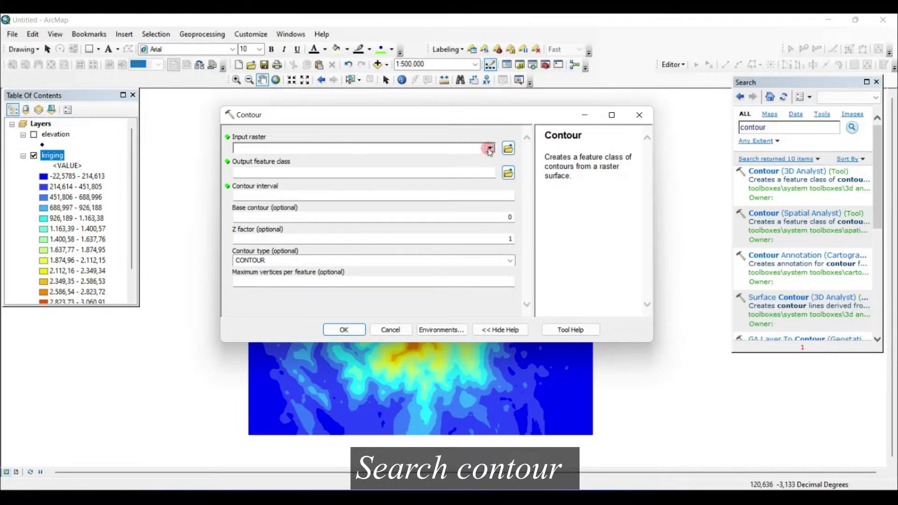
# Set kriging as the contour input raster and save the output feature class as contour in the LATIHAN folder.
pyautogui.click(489, 149)
pyautogui.click(273, 161)
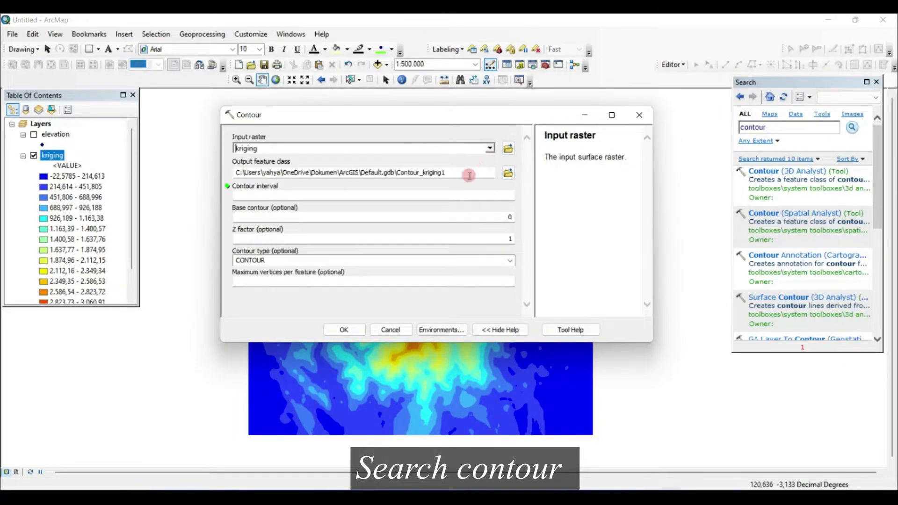
pyautogui.click(510, 172)
pyautogui.write('contour')
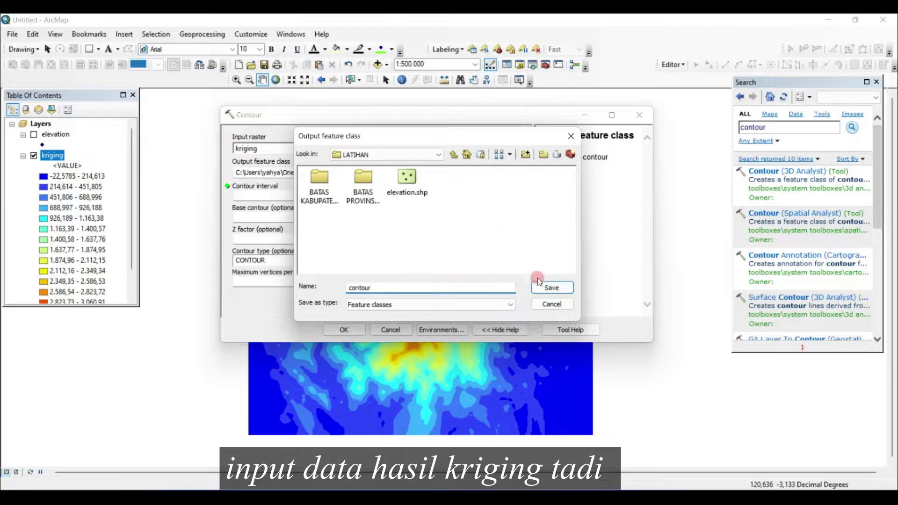
pyautogui.click(550, 286)
# Set the contour interval to 90, run the Contour tool and close the tool search.
pyautogui.click(497, 195)
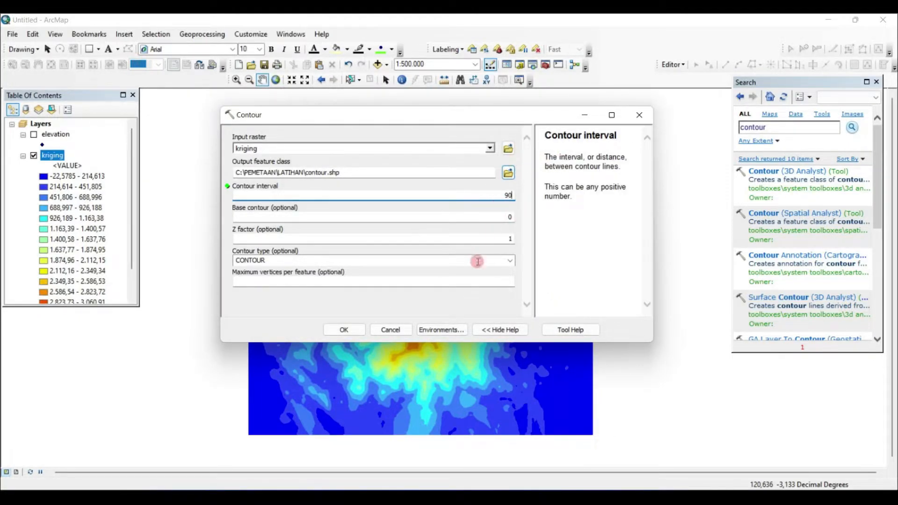
pyautogui.click(363, 330)
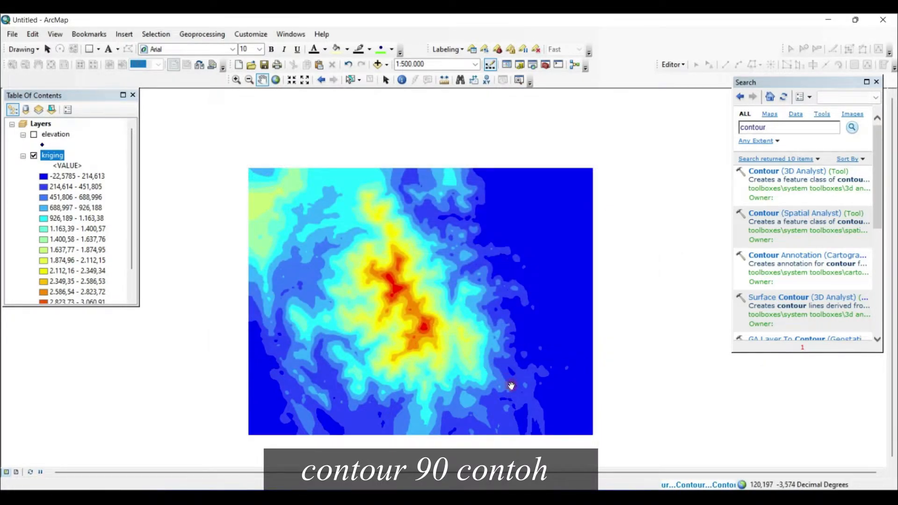
pyautogui.scroll(-2, 406, 316)
pyautogui.moveTo(406, 316); pyautogui.dragTo(507, 235)
pyautogui.click(876, 82)
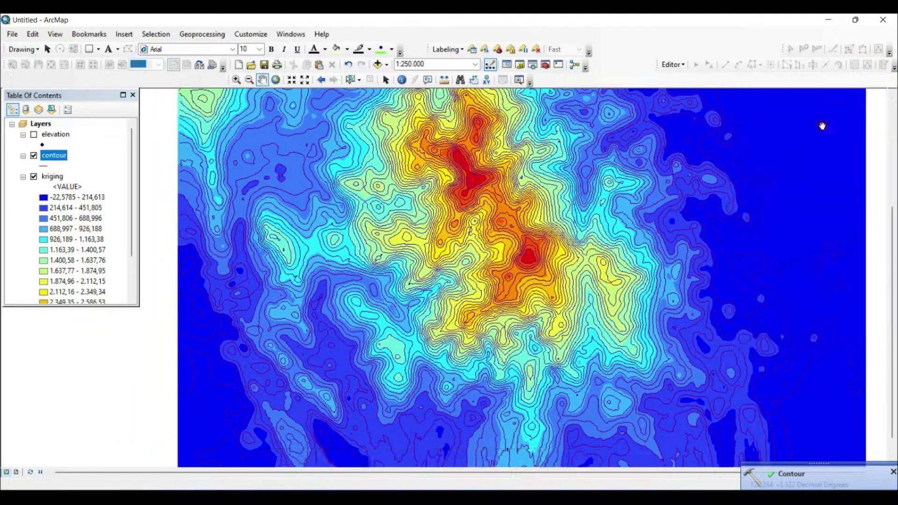
pyautogui.scroll(-2, 865, 432)
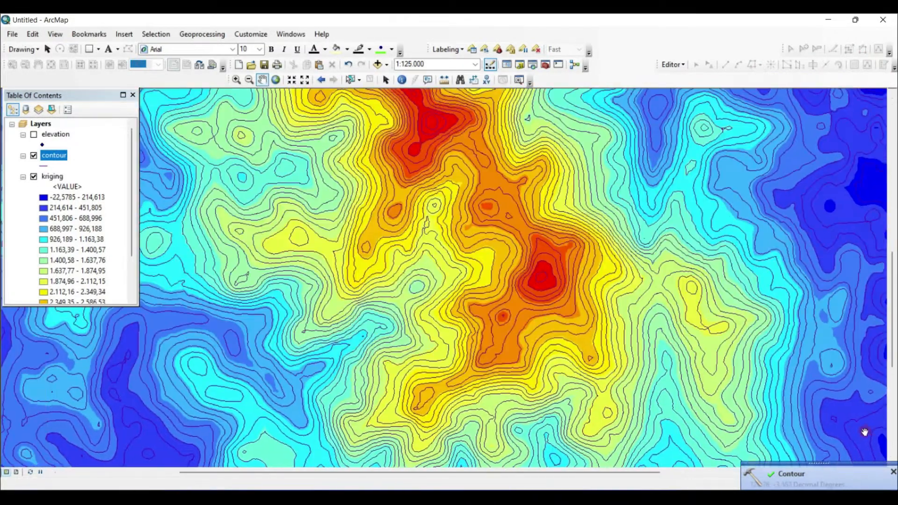
pyautogui.moveTo(457, 319); pyautogui.dragTo(599, 319)
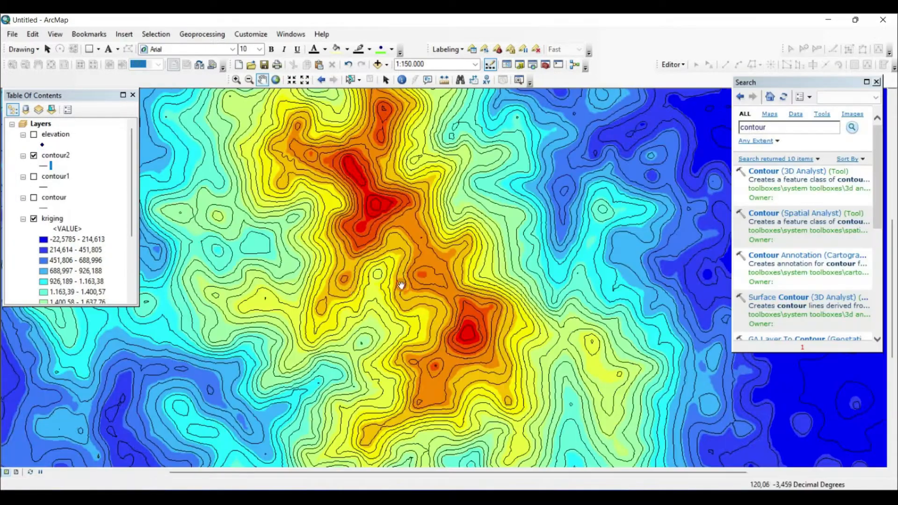
# Close the tool search and inspect the contour2 lines over the kriging raster.
pyautogui.moveTo(401, 286); pyautogui.dragTo(444, 263)
pyautogui.moveTo(449, 300); pyautogui.dragTo(473, 220)
pyautogui.click(877, 82)
pyautogui.moveTo(521, 301); pyautogui.dragTo(509, 274)
pyautogui.scroll(1, 509, 274)
pyautogui.scroll(2, 509, 274)
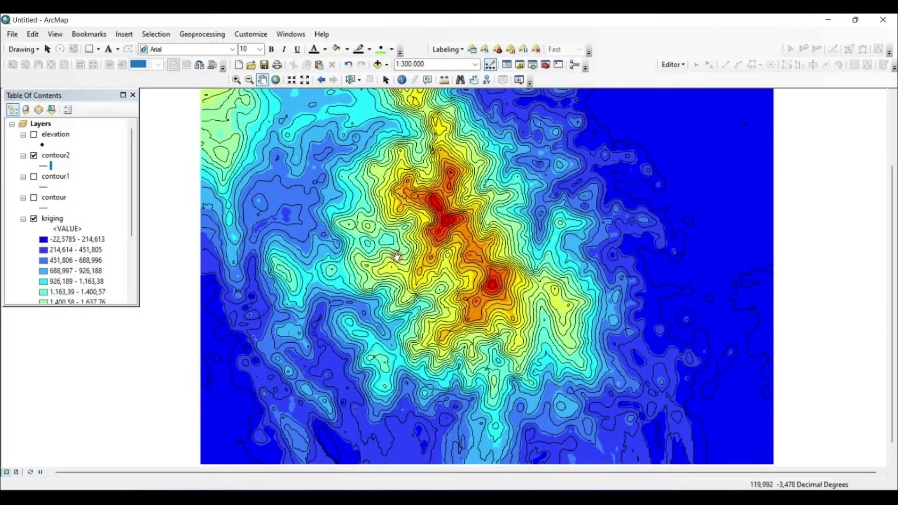
# Label the contour2 lines with the Contour field in bold Arial 8 text and accept the layer properties.
pyautogui.click(44, 167)
pyautogui.click(637, 122)
pyautogui.rightClick(52, 156)
pyautogui.click(89, 399)
pyautogui.click(268, 146)
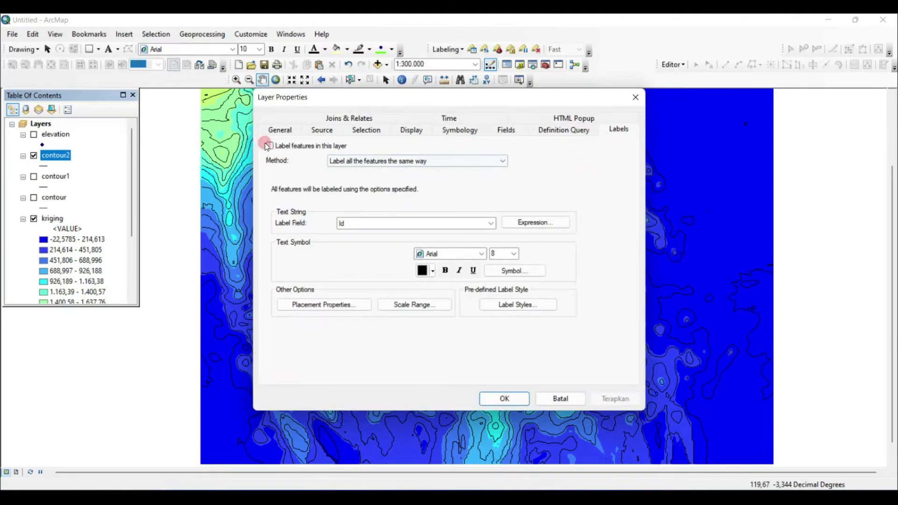
pyautogui.click(491, 224)
pyautogui.click(348, 247)
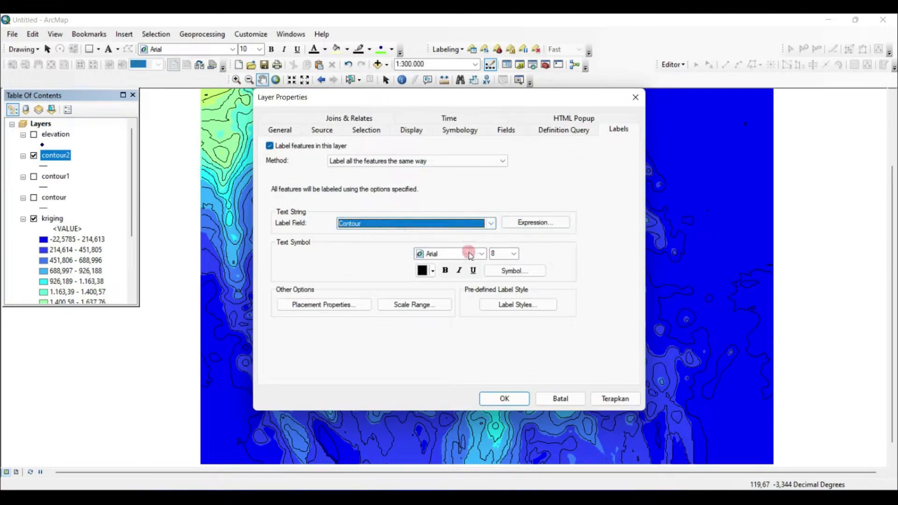
pyautogui.click(450, 270)
pyautogui.click(496, 399)
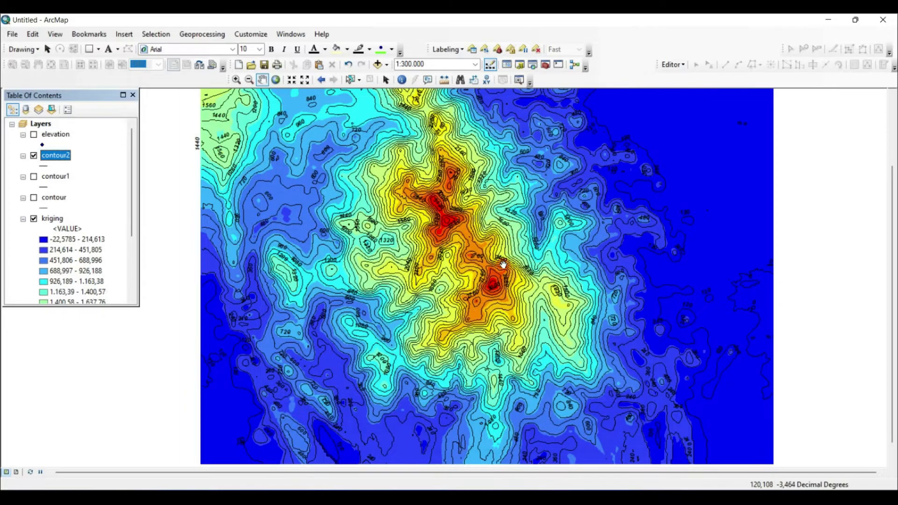
# Switch the map to layout view and set the data frame scale to 1:200.000.
pyautogui.scroll(-2, 502, 266)
pyautogui.moveTo(470, 293); pyautogui.dragTo(506, 294)
pyautogui.click(7, 472)
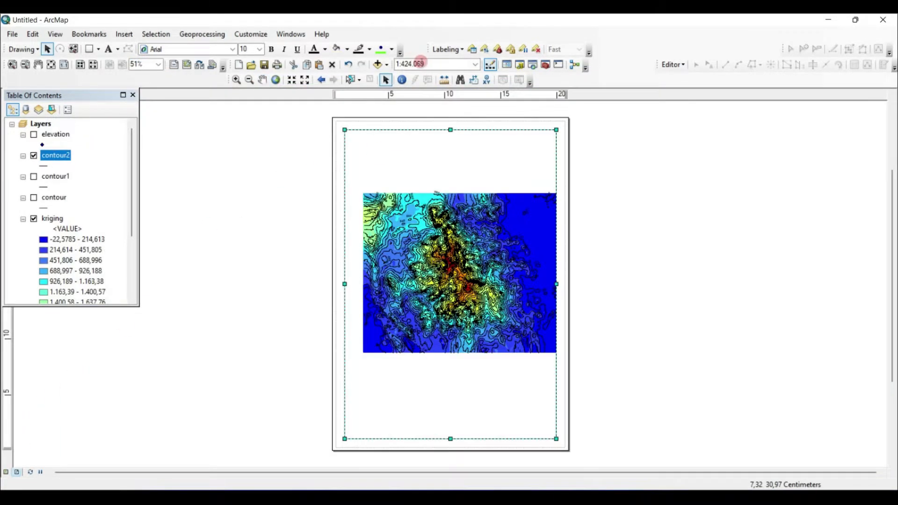
pyautogui.click(414, 64)
pyautogui.write('2')
pyautogui.write('00.000')
pyautogui.press('Return')
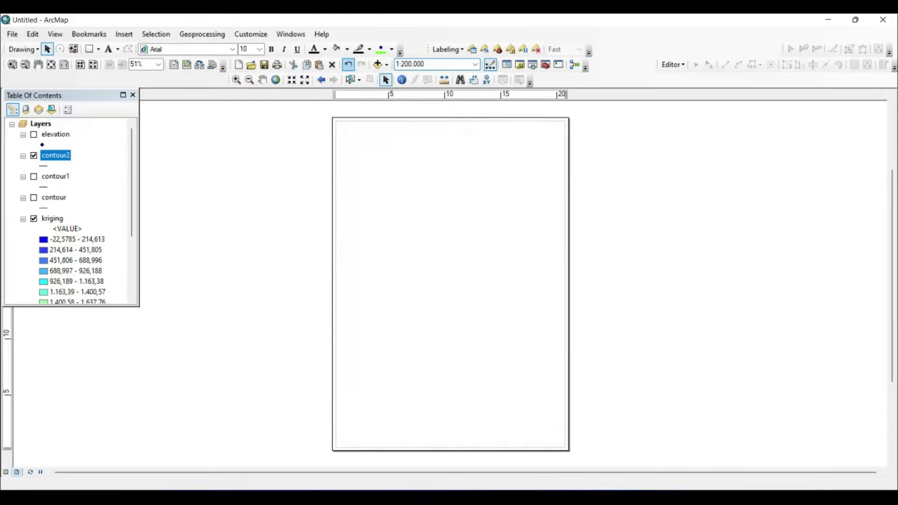
pyautogui.click(589, 216)
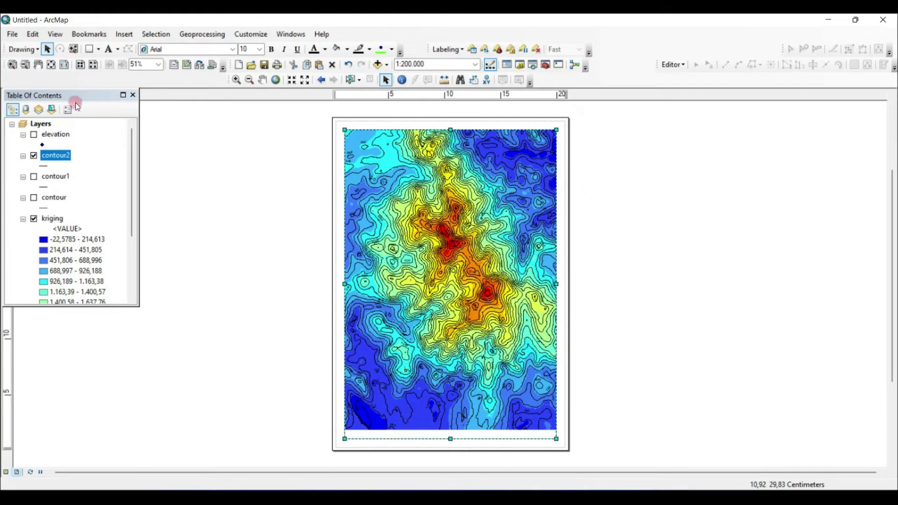
# Change the A4 page orientation to landscape in the page and print setup.
pyautogui.click(13, 34)
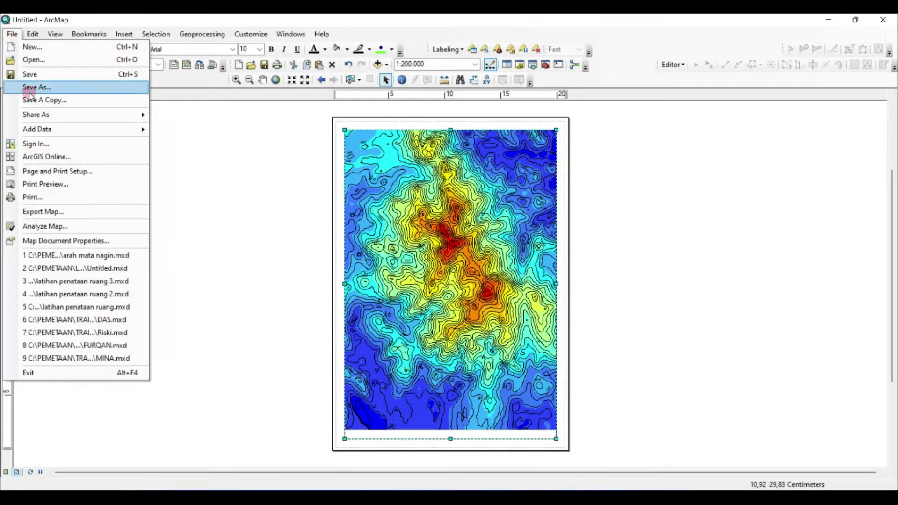
pyautogui.click(60, 170)
pyautogui.click(425, 236)
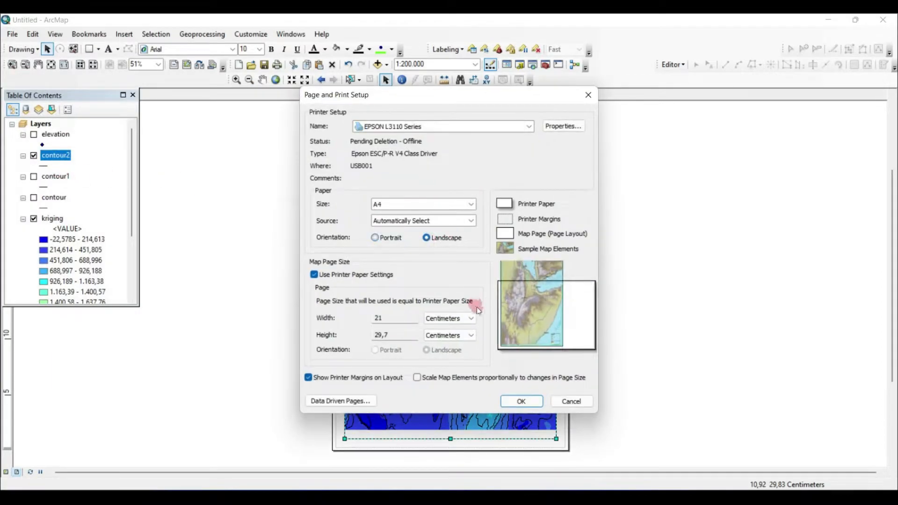
pyautogui.click(516, 395)
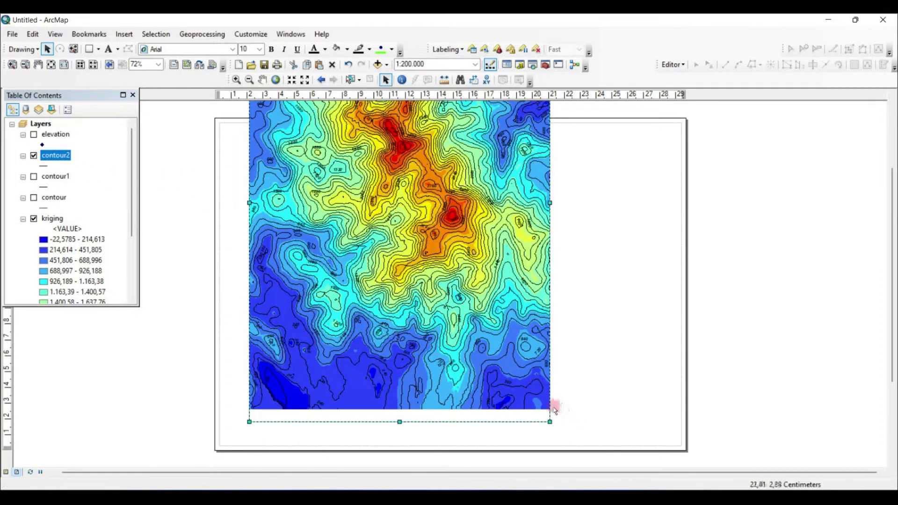
# Resize and move the data frame to fill the left side of the landscape page, leaving a blank strip at right.
pyautogui.moveTo(551, 420); pyautogui.dragTo(433, 345)
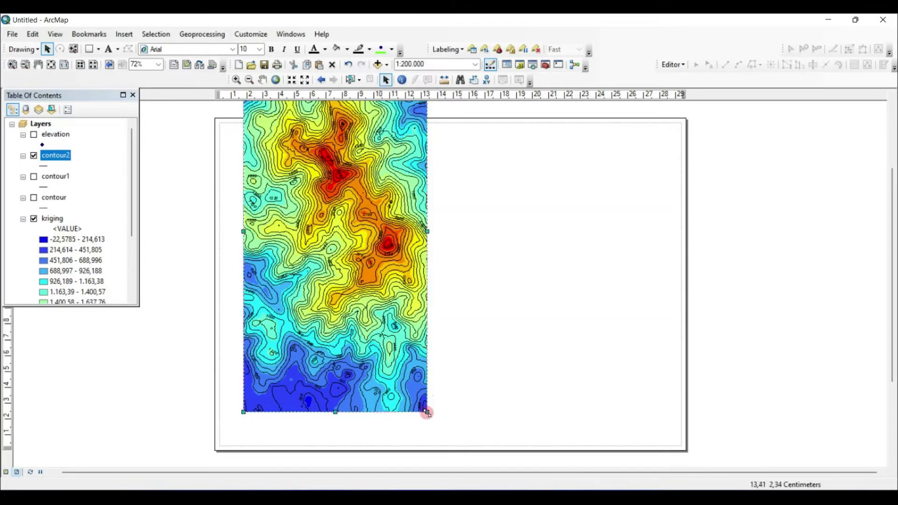
pyautogui.moveTo(428, 414); pyautogui.dragTo(361, 343)
pyautogui.moveTo(343, 264); pyautogui.dragTo(510, 266)
pyautogui.moveTo(508, 405); pyautogui.dragTo(511, 438)
pyautogui.moveTo(514, 131); pyautogui.dragTo(513, 120)
pyautogui.moveTo(229, 284); pyautogui.dragTo(220, 284)
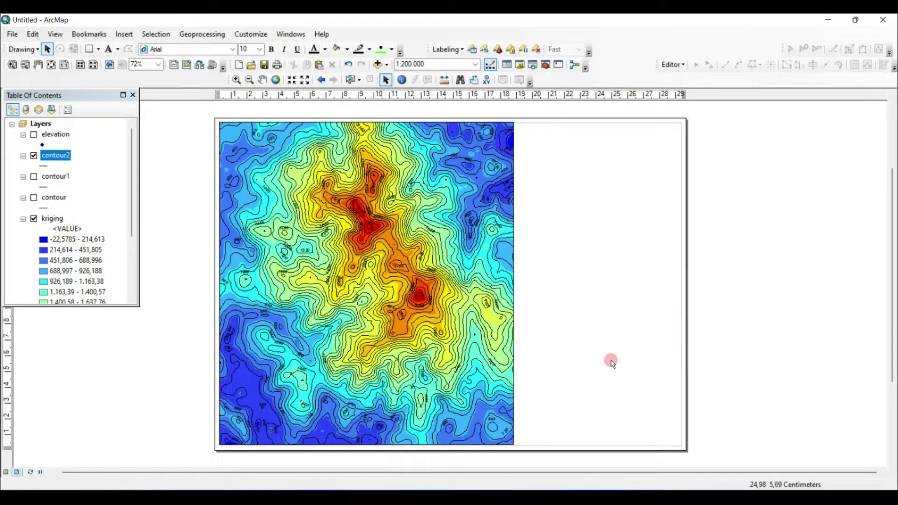
# Draw a rectangle about 9.9 cm wide and 20.4 cm high in the blank strip beside the map.
pyautogui.click(88, 52)
pyautogui.moveTo(523, 123); pyautogui.dragTo(666, 370)
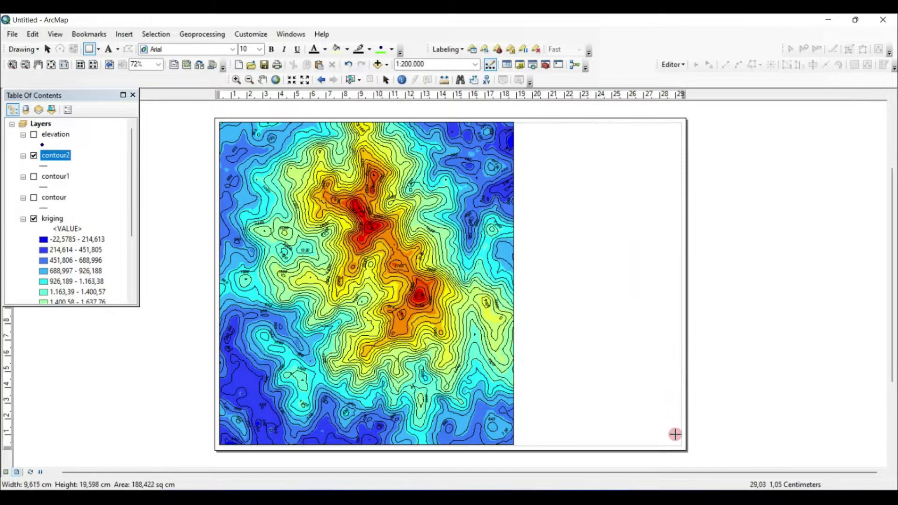
pyautogui.moveTo(679, 445); pyautogui.dragTo(682, 447)
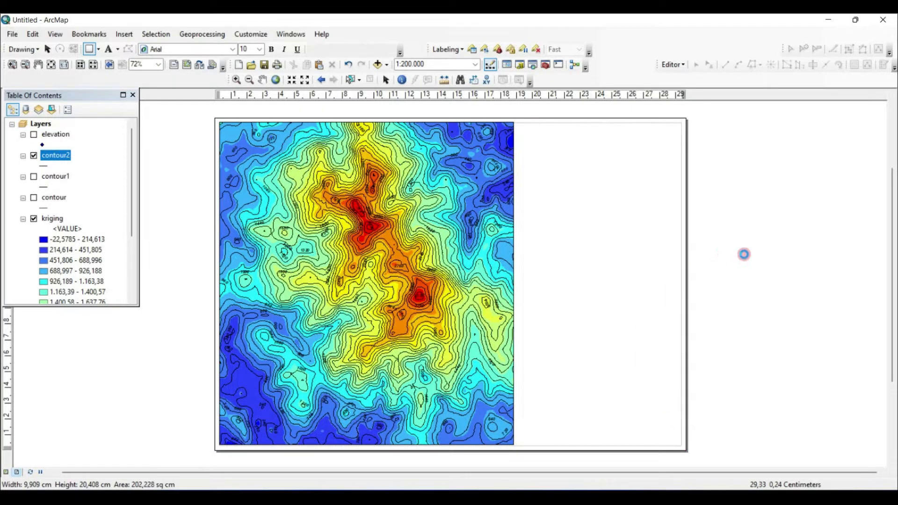
# Remove the yellow fill from the rectangle beside the map, keeping only its outline.
pyautogui.rightClick(629, 227)
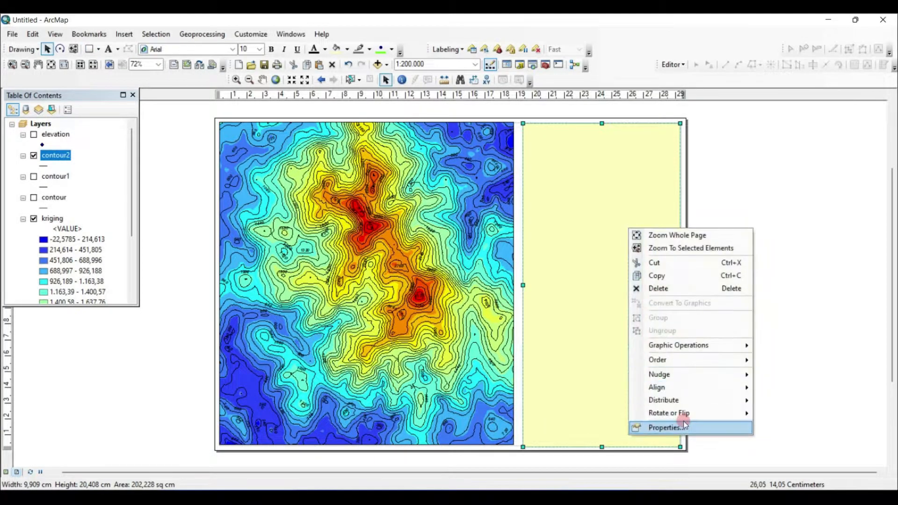
pyautogui.click(681, 424)
pyautogui.click(414, 204)
pyautogui.click(460, 220)
pyautogui.click(433, 346)
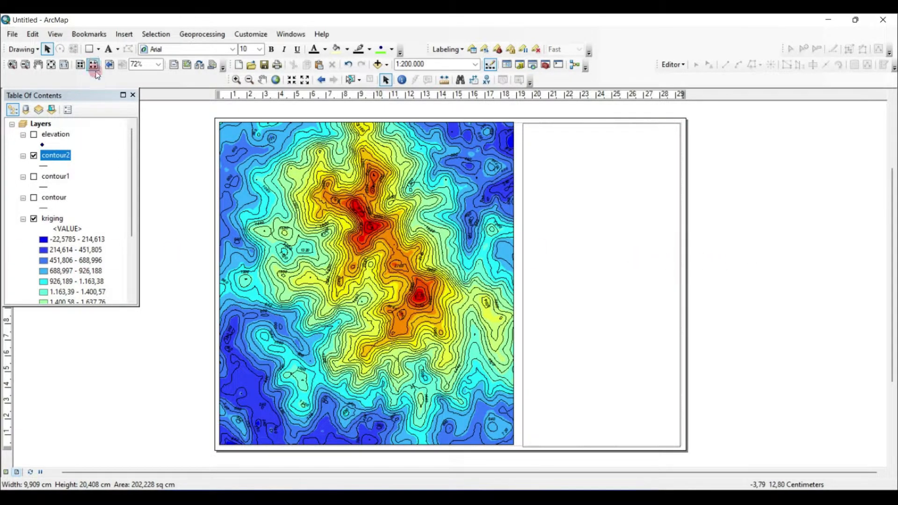
# Insert a legend containing only the kriging layer, leaving out contour2 and keeping the remaining legend defaults.
pyautogui.click(124, 34)
pyautogui.click(135, 115)
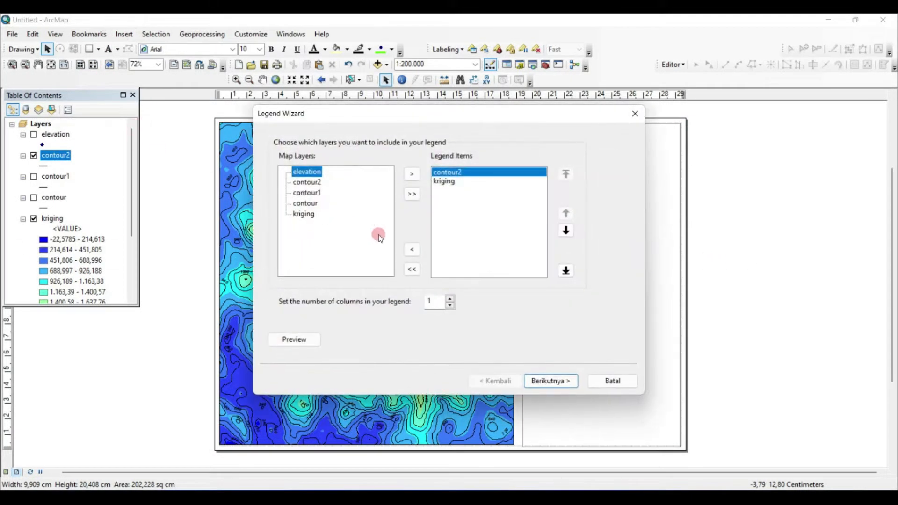
pyautogui.click(412, 249)
pyautogui.click(546, 381)
pyautogui.click(546, 381)
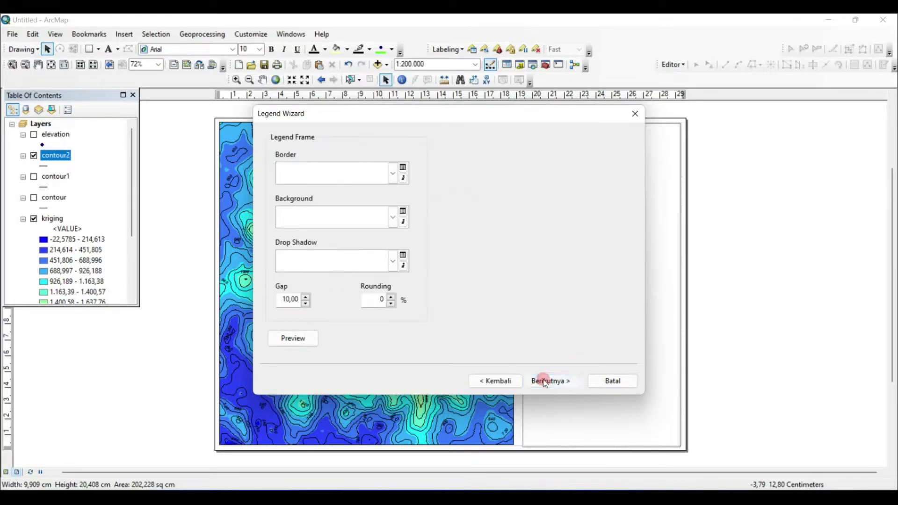
pyautogui.click(546, 381)
pyautogui.click(546, 381)
pyautogui.click(546, 381)
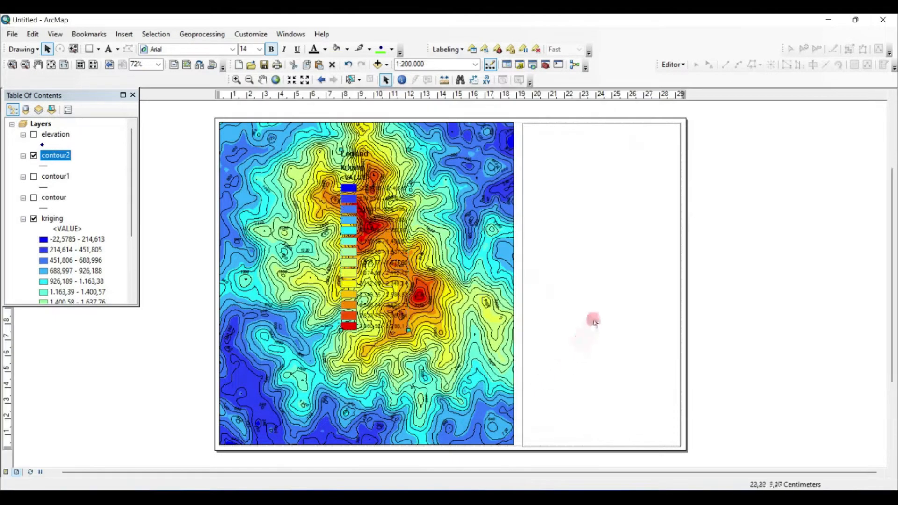
# Move the kriging legend into the rectangle beside the map and clear its title text.
pyautogui.click(342, 250)
pyautogui.doubleClick(374, 249)
pyautogui.click(622, 100)
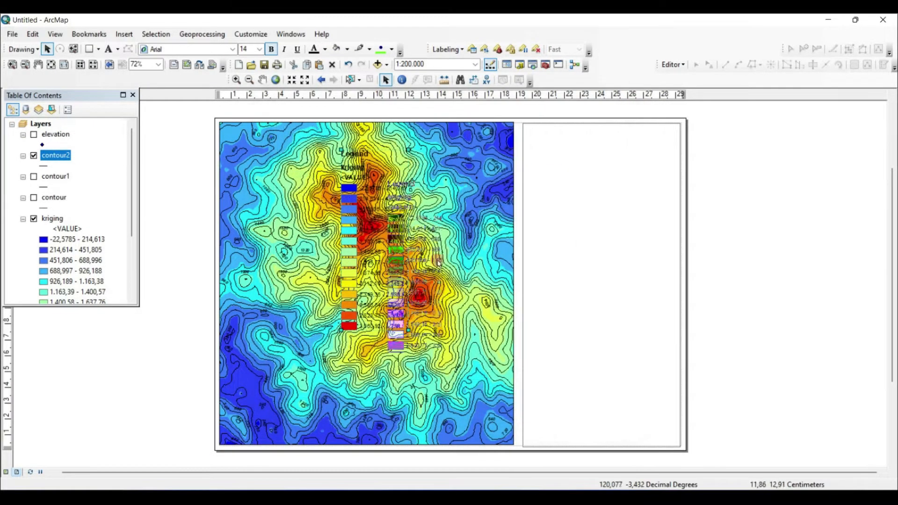
pyautogui.rightClick(568, 304)
pyautogui.click(609, 300)
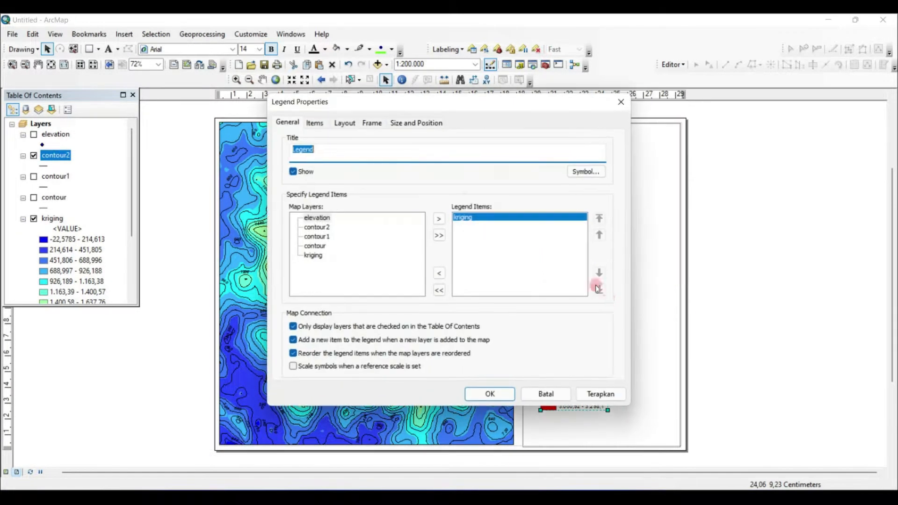
pyautogui.moveTo(481, 100); pyautogui.dragTo(308, 121)
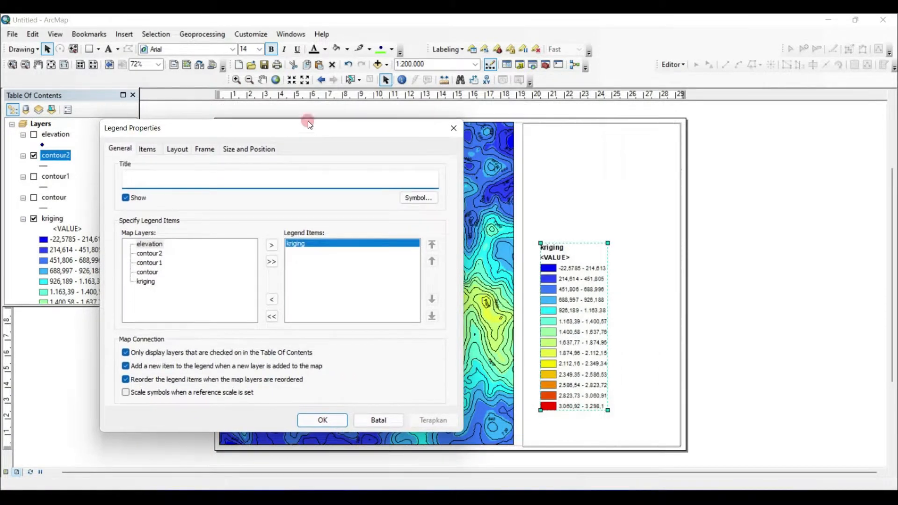
pyautogui.click(317, 422)
# Split the kriging legend's classes into two columns.
pyautogui.doubleClick(578, 335)
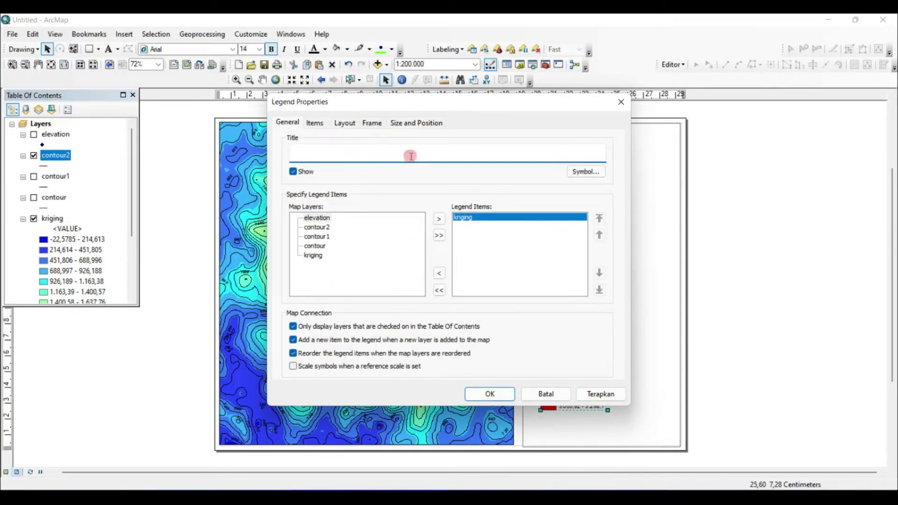
pyautogui.click(307, 124)
pyautogui.click(337, 122)
pyautogui.click(307, 122)
pyautogui.click(604, 392)
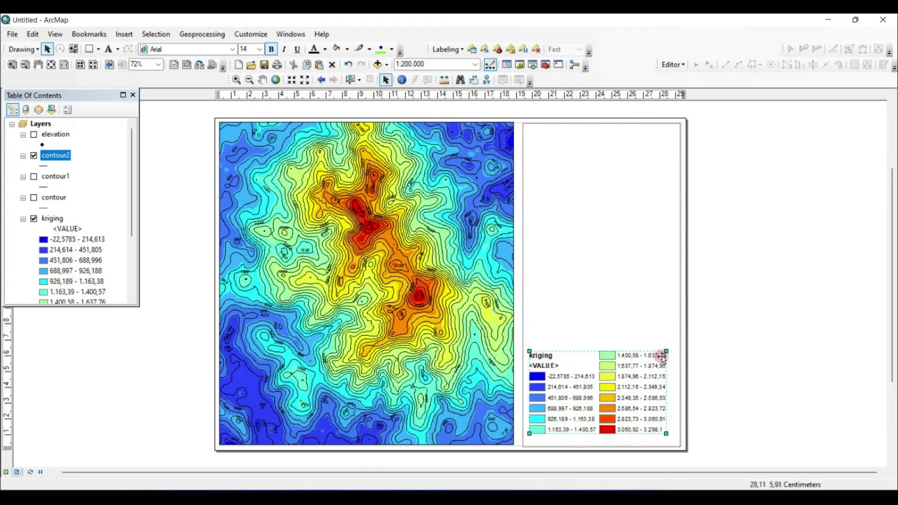
# Enlarge the two-column kriging legend to the rectangle's width and position it at the rectangle's lower end.
pyautogui.moveTo(666, 351); pyautogui.dragTo(676, 346)
pyautogui.moveTo(631, 389); pyautogui.dragTo(628, 398)
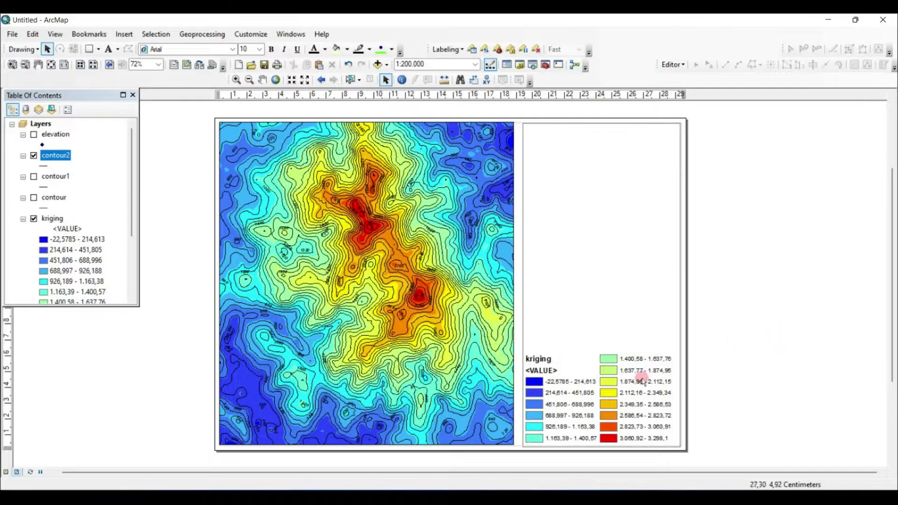
pyautogui.moveTo(592, 403); pyautogui.dragTo(590, 399)
pyautogui.click(761, 316)
pyautogui.click(629, 385)
pyautogui.rightClick(629, 385)
# Format the kriging layer's class labels as numeric values rounded to 4 significant digits.
pyautogui.rightClick(53, 218)
pyautogui.click(89, 388)
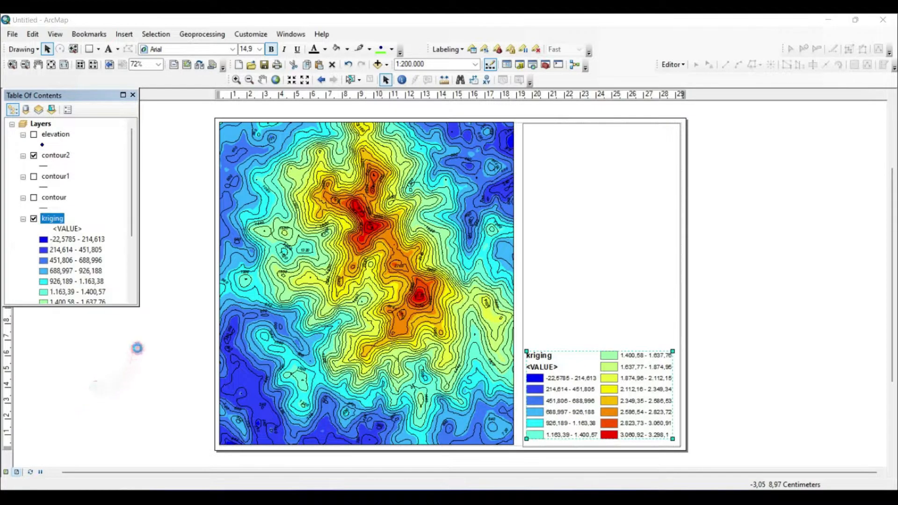
pyautogui.click(448, 131)
pyautogui.click(487, 247)
pyautogui.click(502, 258)
pyautogui.click(452, 216)
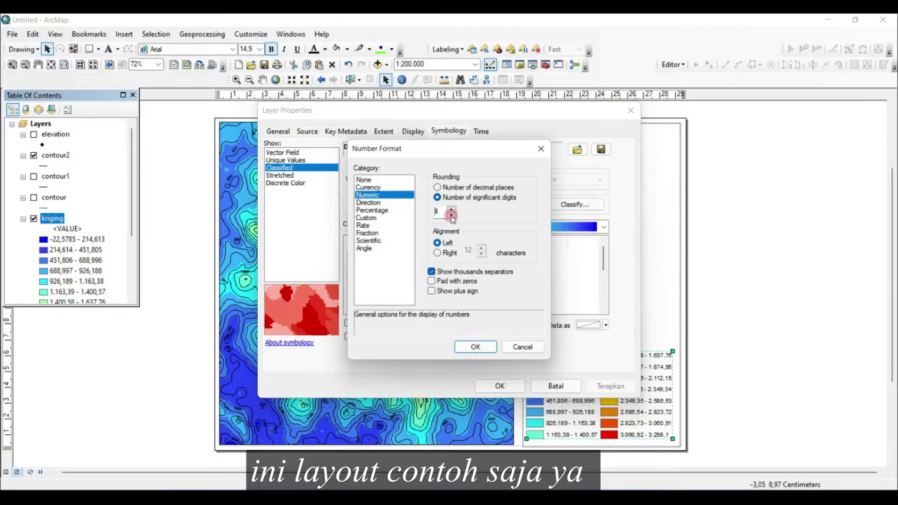
pyautogui.click(476, 347)
pyautogui.click(610, 386)
pyautogui.click(500, 386)
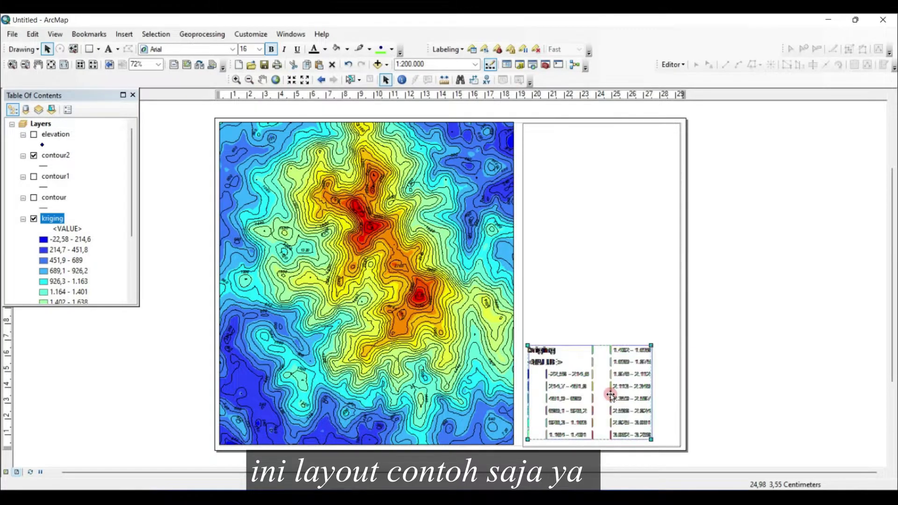
# Insert a compass-rose north arrow with N, E, S and W letters, enlarged and placed at the top of the rectangle beside the map.
pyautogui.click(124, 34)
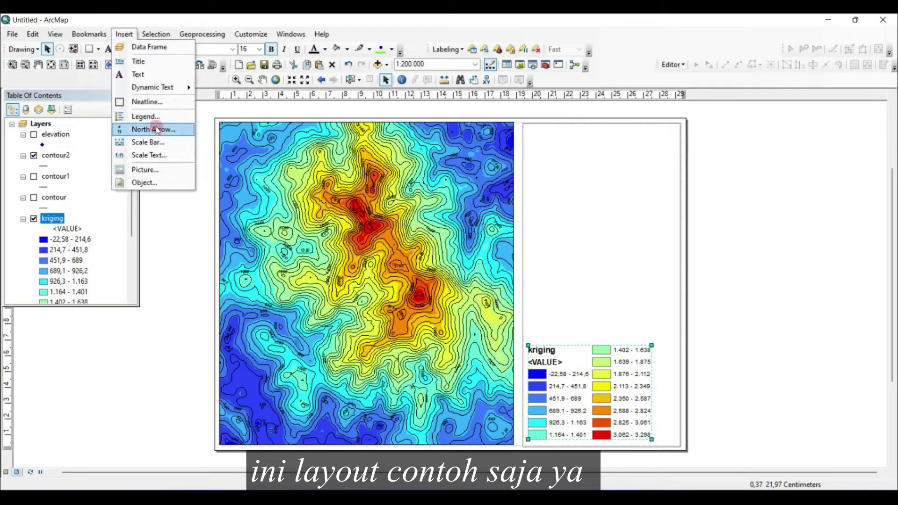
pyautogui.click(140, 130)
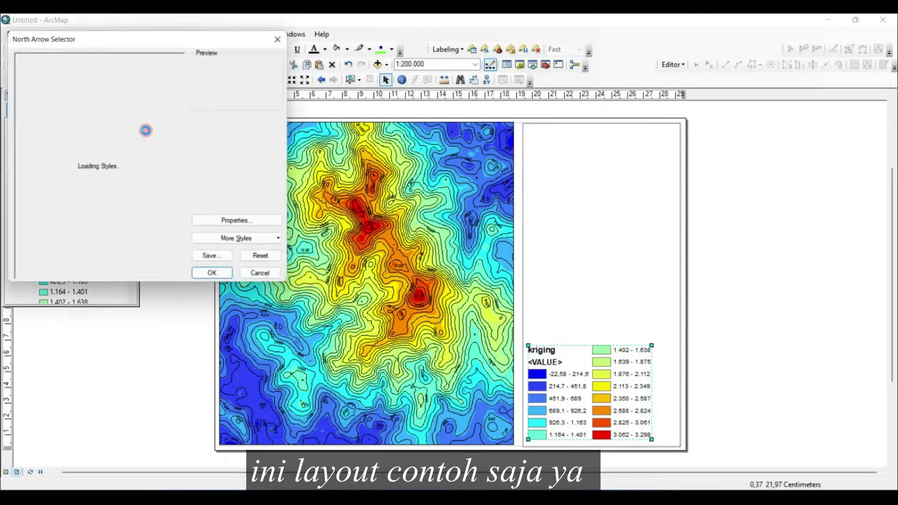
pyautogui.click(44, 209)
pyautogui.click(217, 281)
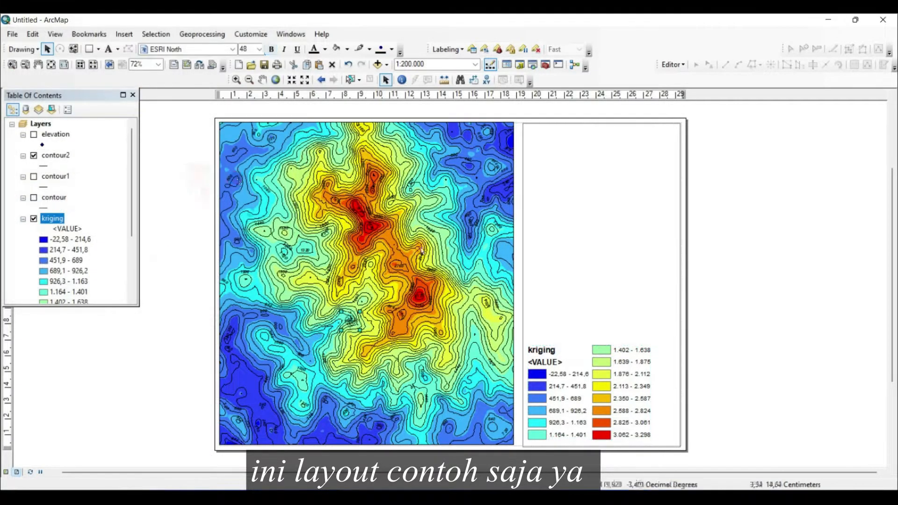
pyautogui.moveTo(359, 329); pyautogui.dragTo(683, 218)
pyautogui.moveTo(600, 193); pyautogui.dragTo(580, 177)
pyautogui.moveTo(633, 200); pyautogui.dragTo(654, 217)
pyautogui.moveTo(602, 198); pyautogui.dragTo(593, 192)
# Insert a scale bar in the Hollow Scale Bar 1 style.
pyautogui.click(124, 34)
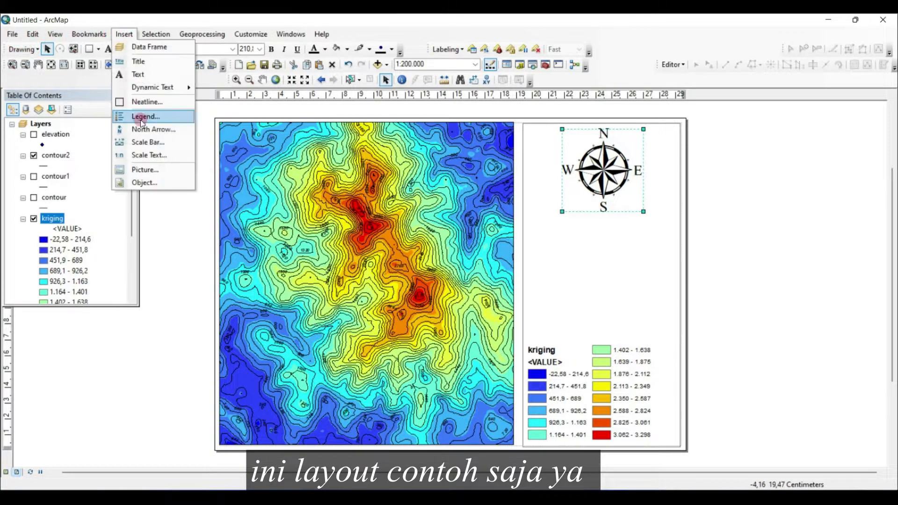
pyautogui.click(158, 143)
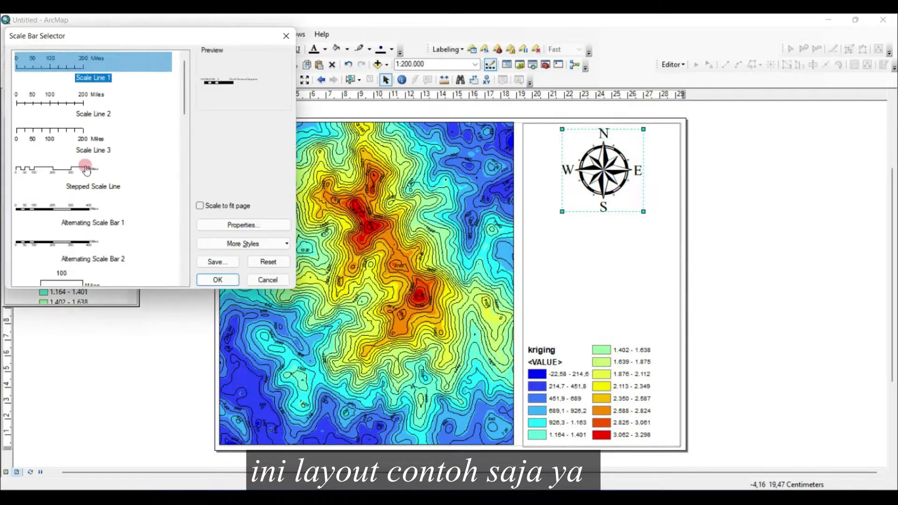
pyautogui.scroll(-15, 96, 177)
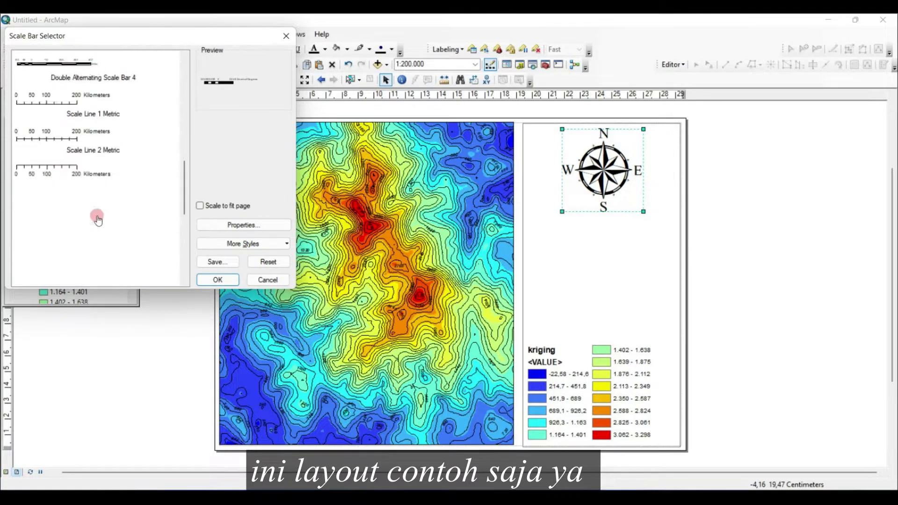
pyautogui.scroll(-2, 98, 220)
pyautogui.scroll(10, 66, 152)
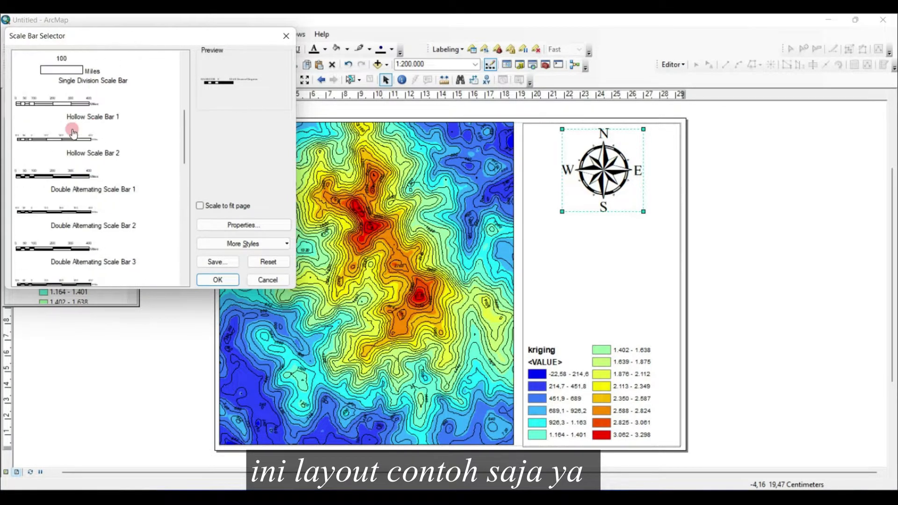
pyautogui.scroll(-3, 112, 164)
pyautogui.click(78, 208)
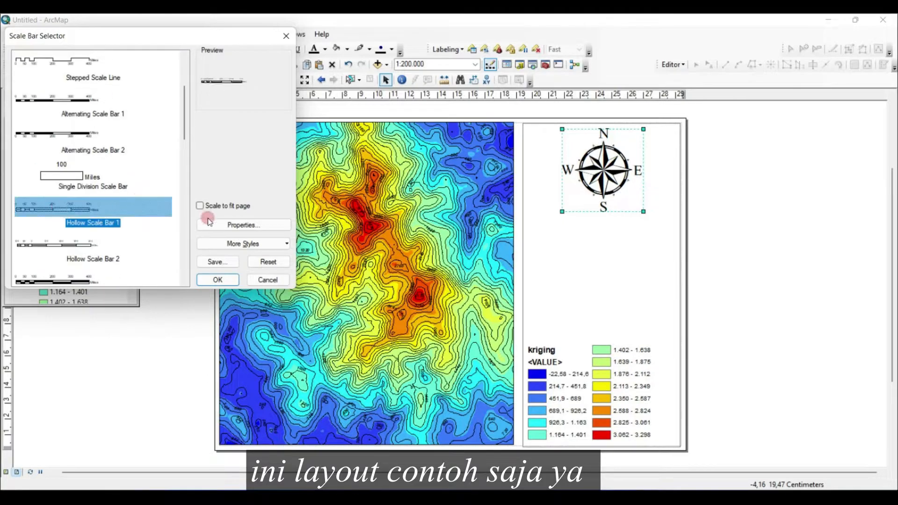
pyautogui.click(216, 279)
# Move the scale bar below the compass rose and enlarge it to about the width of the rectangle.
pyautogui.moveTo(585, 315); pyautogui.dragTo(585, 316)
pyautogui.moveTo(552, 299); pyautogui.dragTo(588, 248)
pyautogui.moveTo(636, 271); pyautogui.dragTo(636, 272)
pyautogui.moveTo(547, 257); pyautogui.dragTo(584, 245)
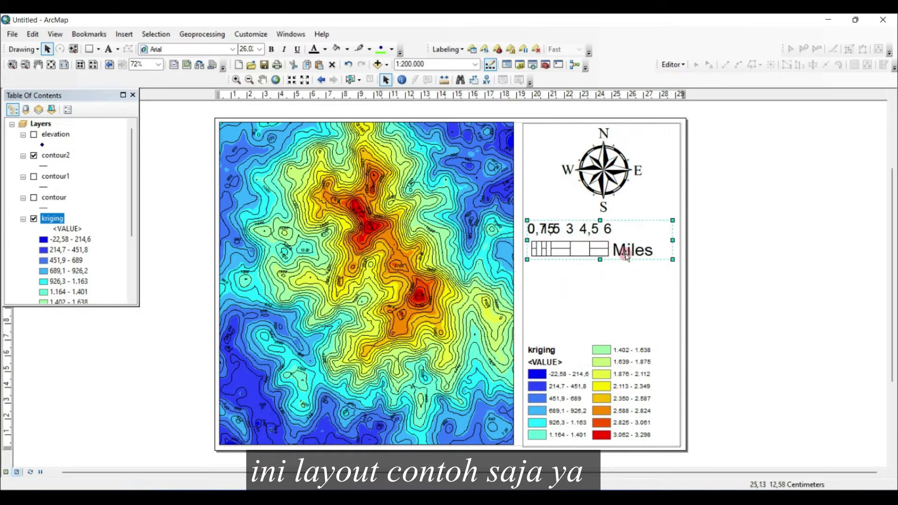
pyautogui.moveTo(672, 261); pyautogui.dragTo(679, 264)
# Reduce the scale bar to two divisions and resize it to fit neatly beneath the compass rose.
pyautogui.rightClick(613, 246)
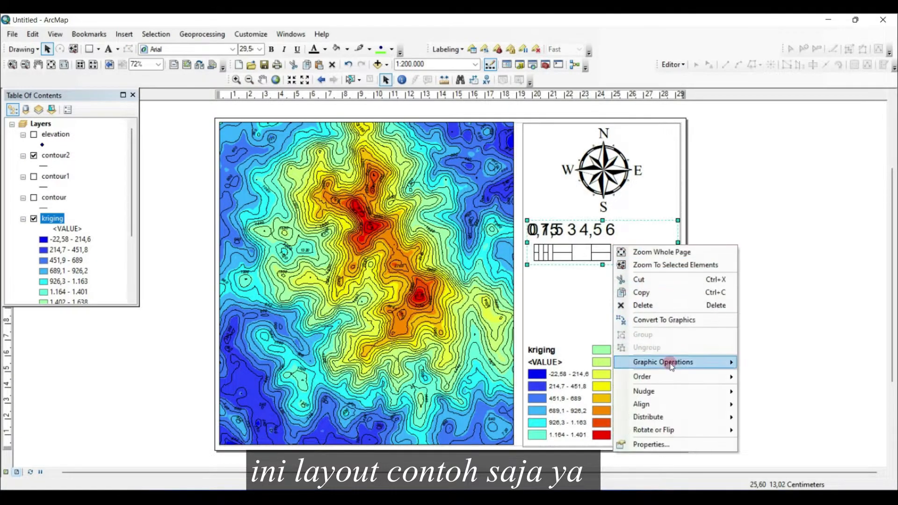
pyautogui.click(659, 445)
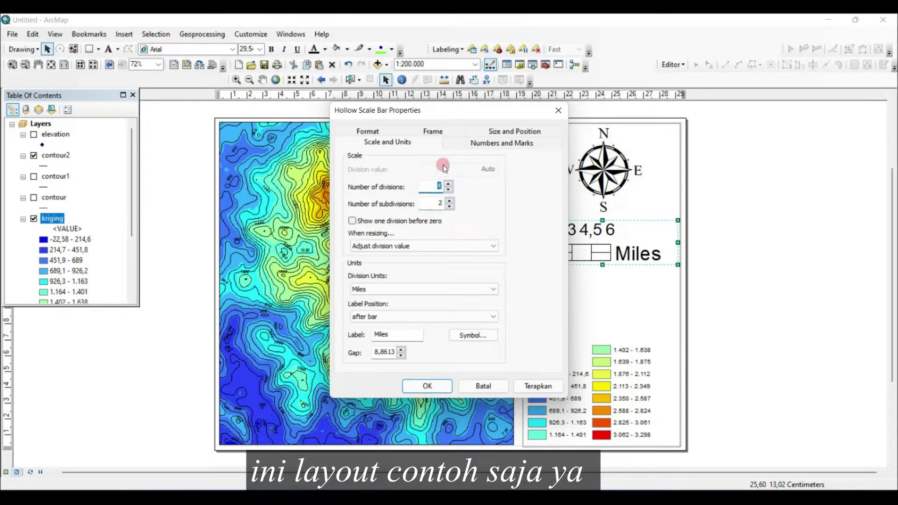
pyautogui.click(552, 383)
pyautogui.click(418, 385)
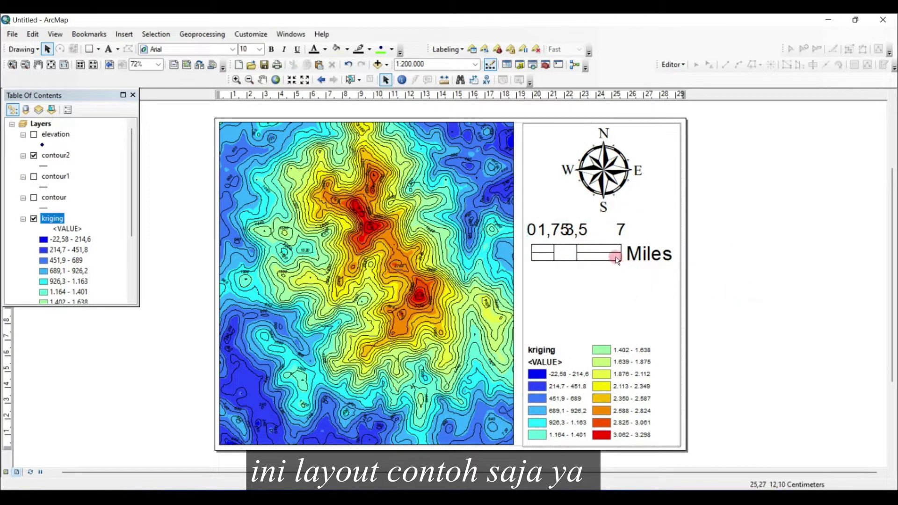
pyautogui.moveTo(664, 260); pyautogui.dragTo(670, 236)
pyautogui.moveTo(608, 236); pyautogui.dragTo(615, 234)
pyautogui.click(756, 227)
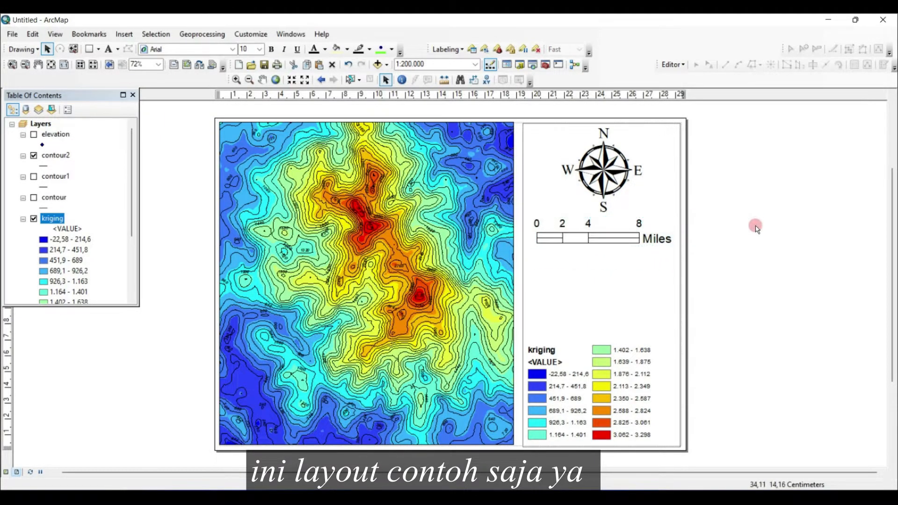
# Insert a second legend containing only the contour2 layer and move it into the rectangle above the kriging legend.
pyautogui.click(124, 34)
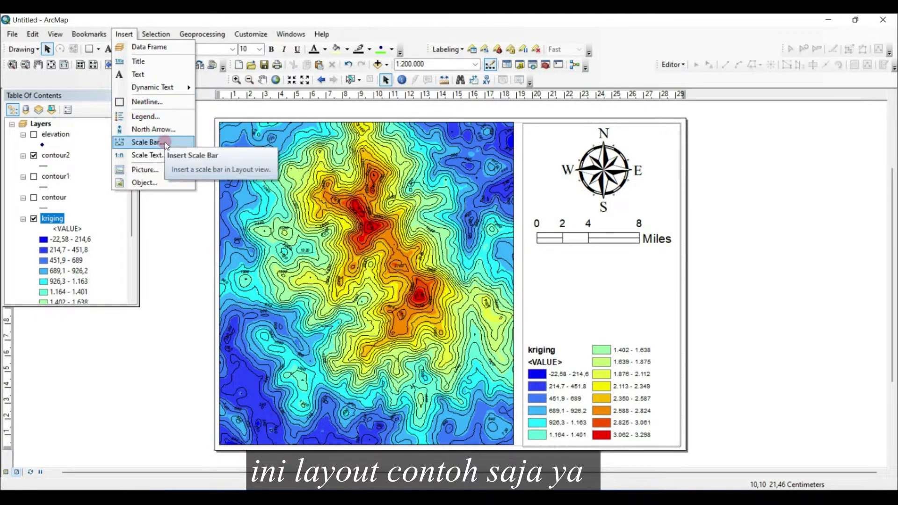
pyautogui.click(156, 118)
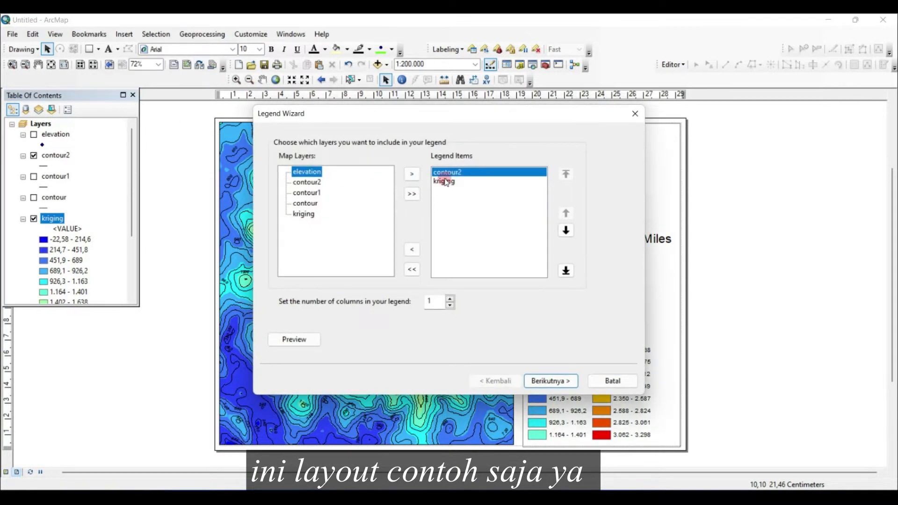
pyautogui.click(447, 183)
pyautogui.click(412, 195)
pyautogui.click(412, 251)
pyautogui.click(551, 381)
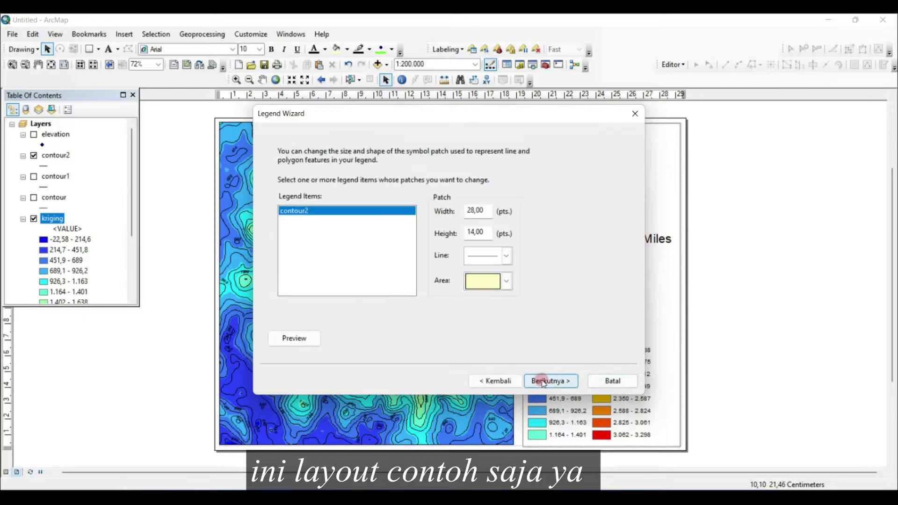
pyautogui.moveTo(358, 319); pyautogui.dragTo(591, 329)
# Clear the contour2 legend's title and align the legend directly above the kriging legend.
pyautogui.rightClick(588, 307)
pyautogui.click(586, 297)
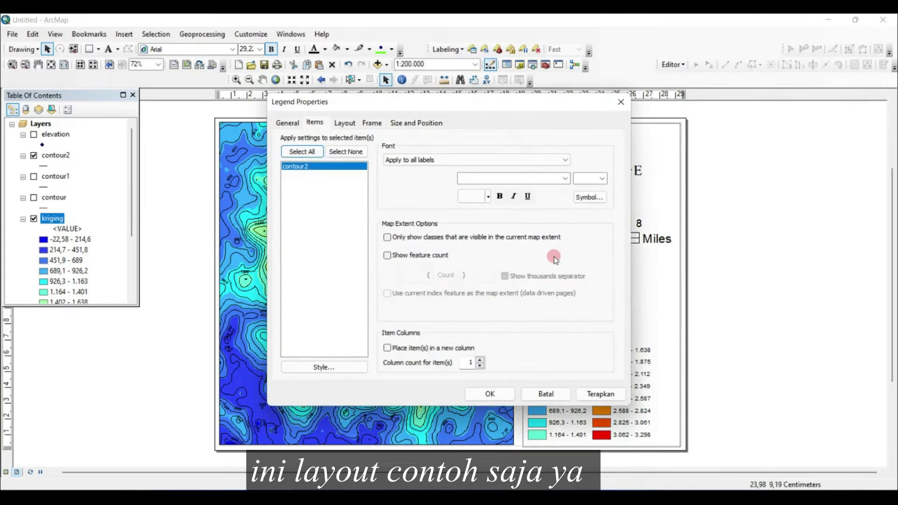
pyautogui.click(288, 123)
pyautogui.doubleClick(324, 147)
pyautogui.press('BackSpace')
pyautogui.click(593, 395)
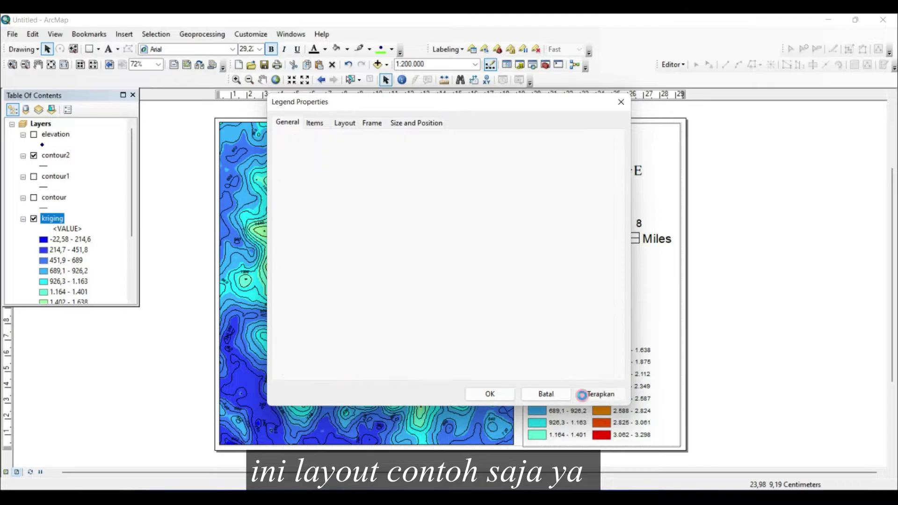
pyautogui.click(490, 394)
pyautogui.moveTo(624, 344); pyautogui.dragTo(580, 341)
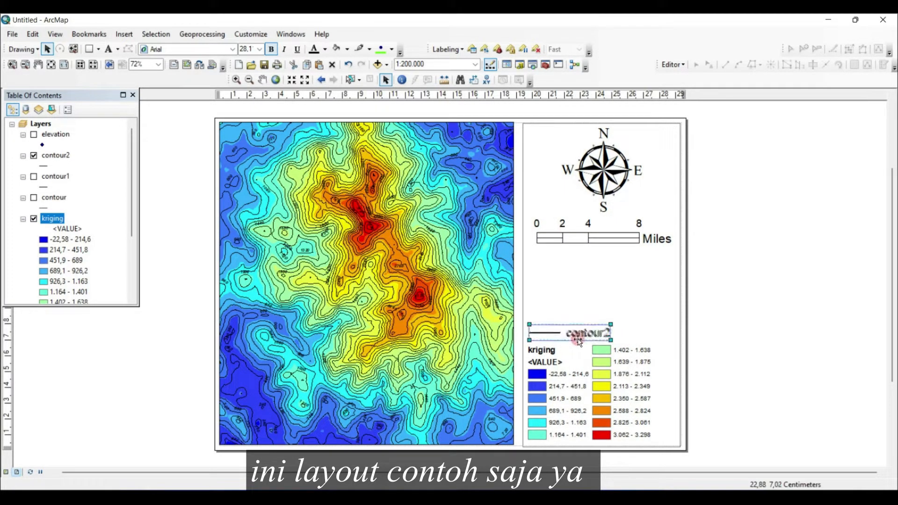
pyautogui.click(707, 278)
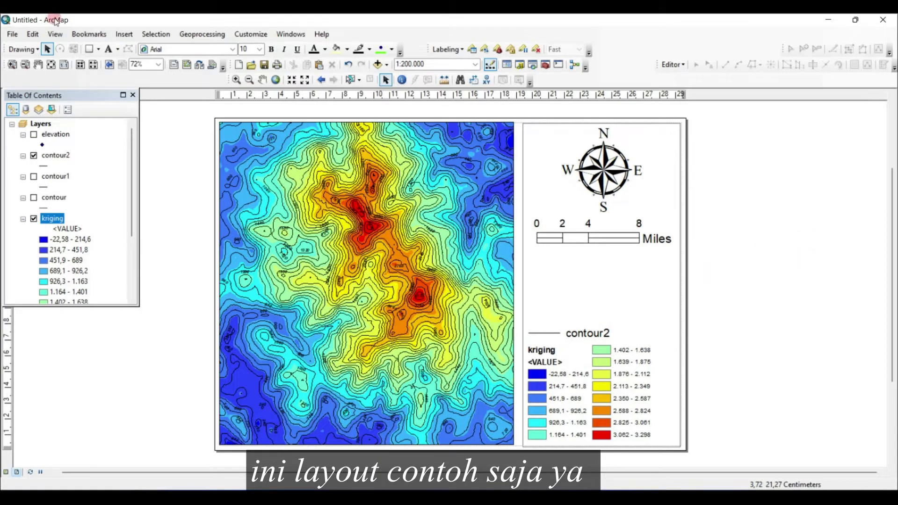
# Draw a horizontal dividing line about 9.9 cm long across the rectangle just below the scale bar.
pyautogui.click(100, 52)
pyautogui.click(105, 115)
pyautogui.click(524, 251)
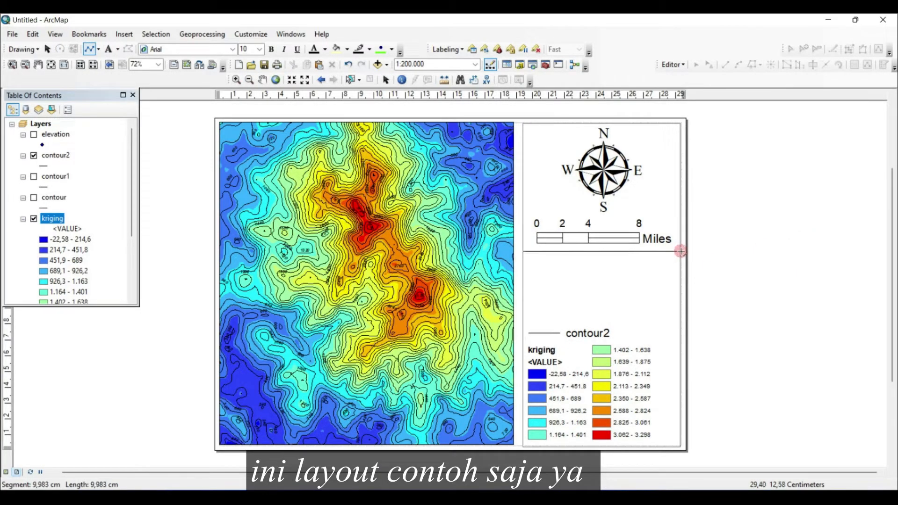
pyautogui.doubleClick(681, 251)
pyautogui.click(93, 49)
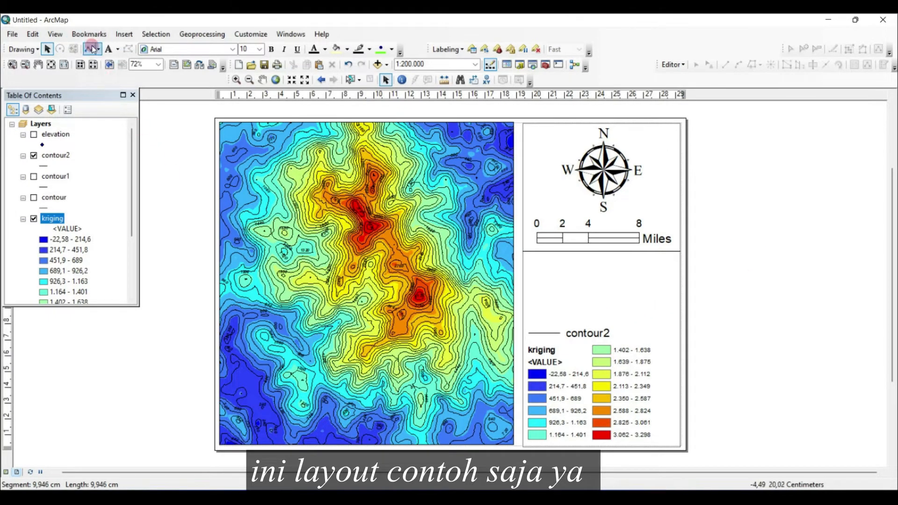
# Title the contour2 legend KETERANGAN and shrink it to fit between the dividing line and the kriging legend.
pyautogui.rightClick(555, 338)
pyautogui.click(590, 323)
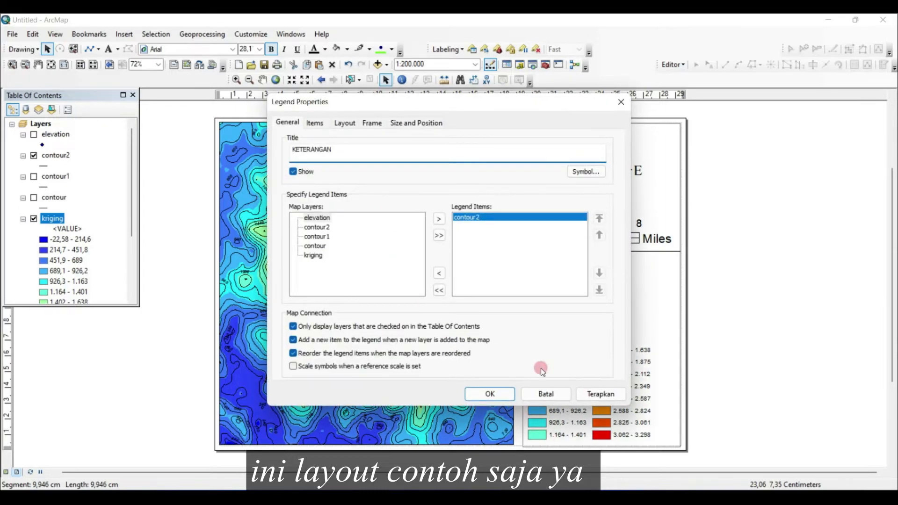
pyautogui.click(490, 394)
pyautogui.click(637, 340)
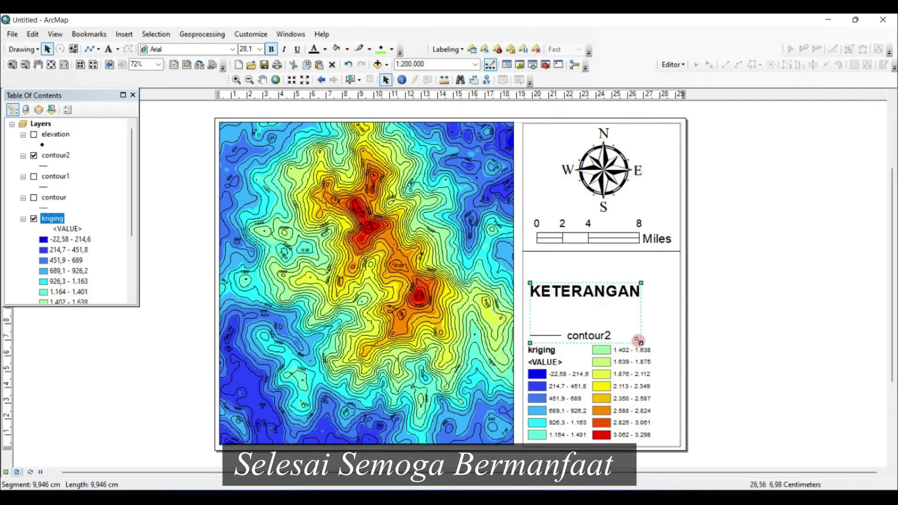
pyautogui.moveTo(614, 328); pyautogui.dragTo(613, 327)
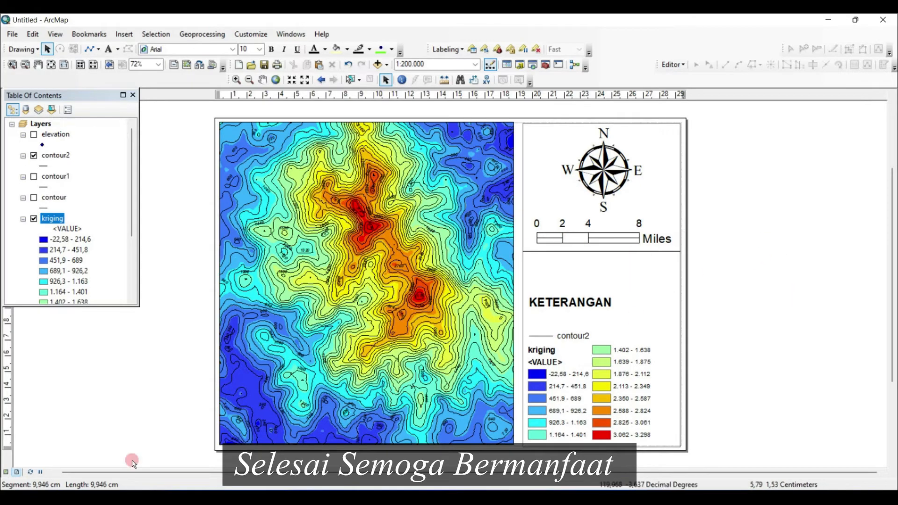
# Examine the labelled contours over the kriging raster in data view at a scale of 1:80,000.
pyautogui.click(6, 473)
pyautogui.scroll(5, 468, 309)
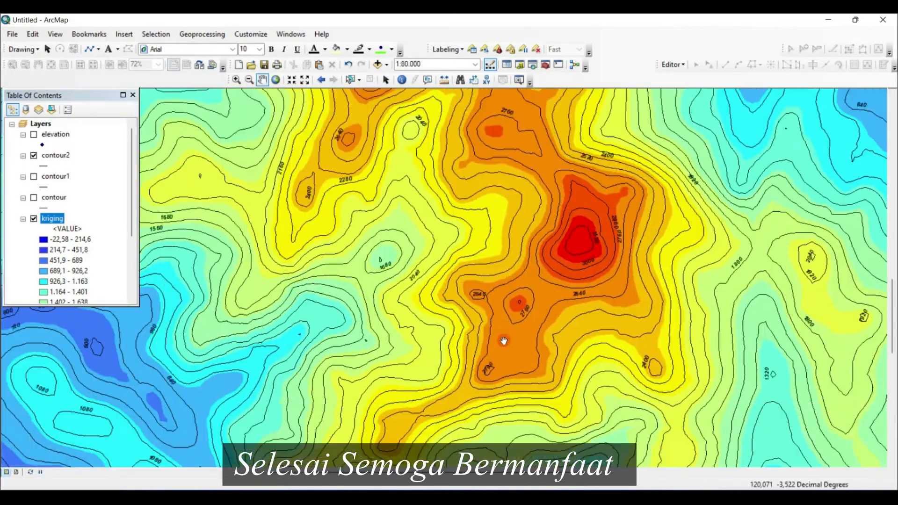
pyautogui.moveTo(504, 341); pyautogui.dragTo(464, 357)
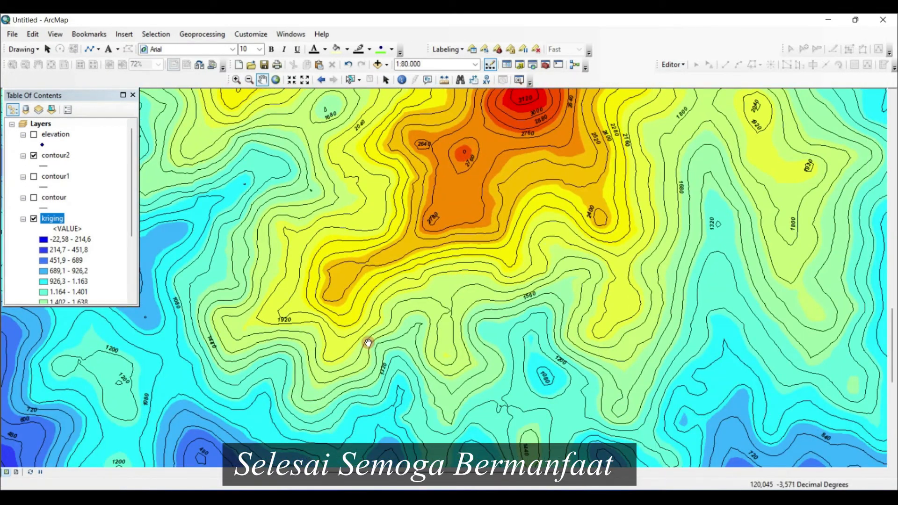
pyautogui.moveTo(366, 352); pyautogui.dragTo(390, 225)
pyautogui.moveTo(562, 403); pyautogui.dragTo(406, 387)
pyautogui.moveTo(618, 435)
pyautogui.mouseDown()
pyautogui.moveTo(373, 359)
pyautogui.moveTo(331, 200)
pyautogui.moveTo(402, 288)
pyautogui.moveTo(431, 304)
pyautogui.mouseUp()
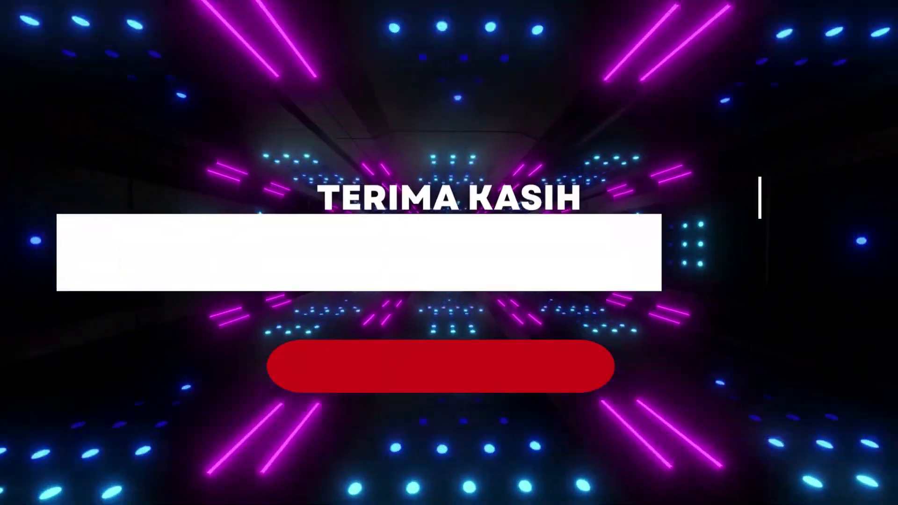